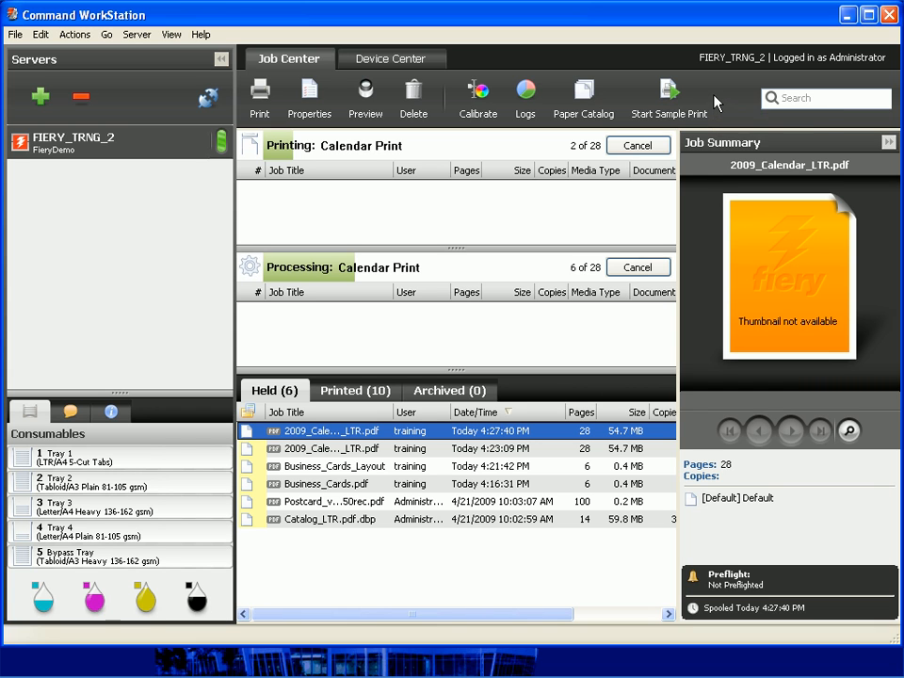
Customize the Job Center toolbar by removing Start Sample Print and Logs and adding Impose and Compose.
right_click(714, 96)
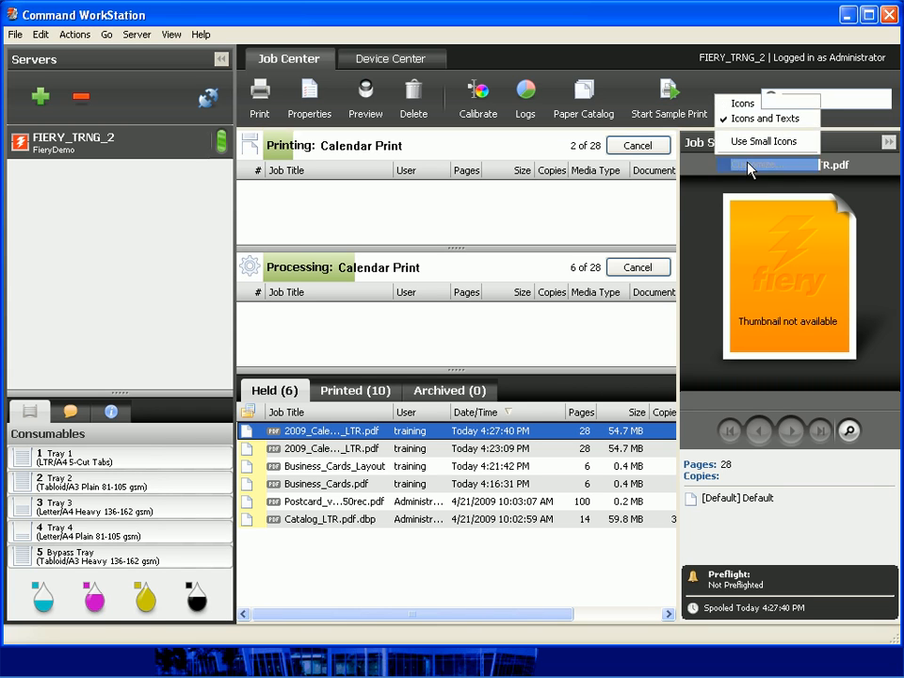
left_click(749, 166)
left_click_drag(672, 90, 698, 258)
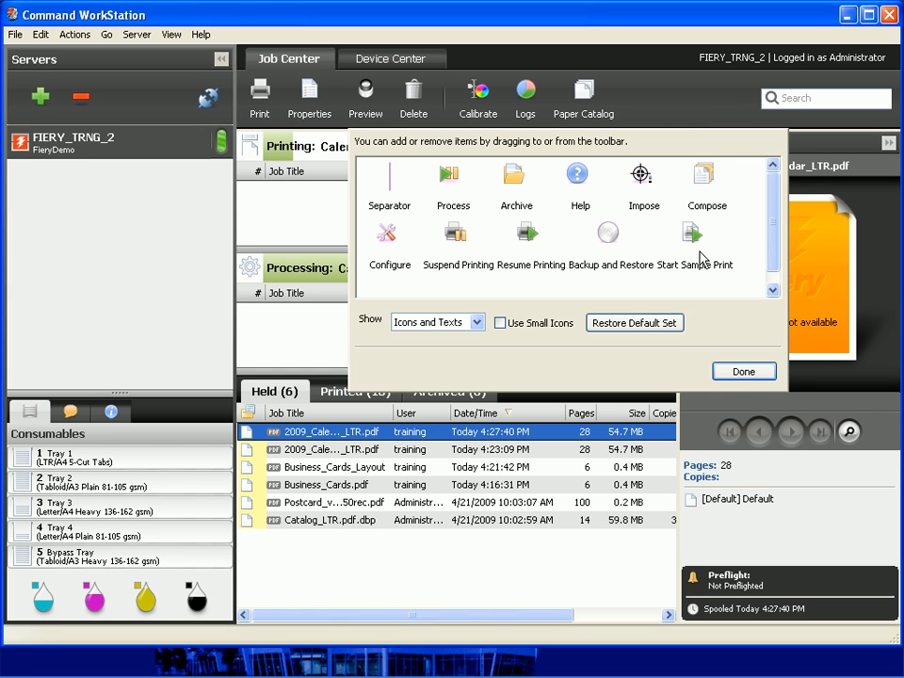
left_click_drag(525, 91, 682, 281)
left_click_drag(643, 177, 610, 94)
left_click_drag(640, 175, 671, 105)
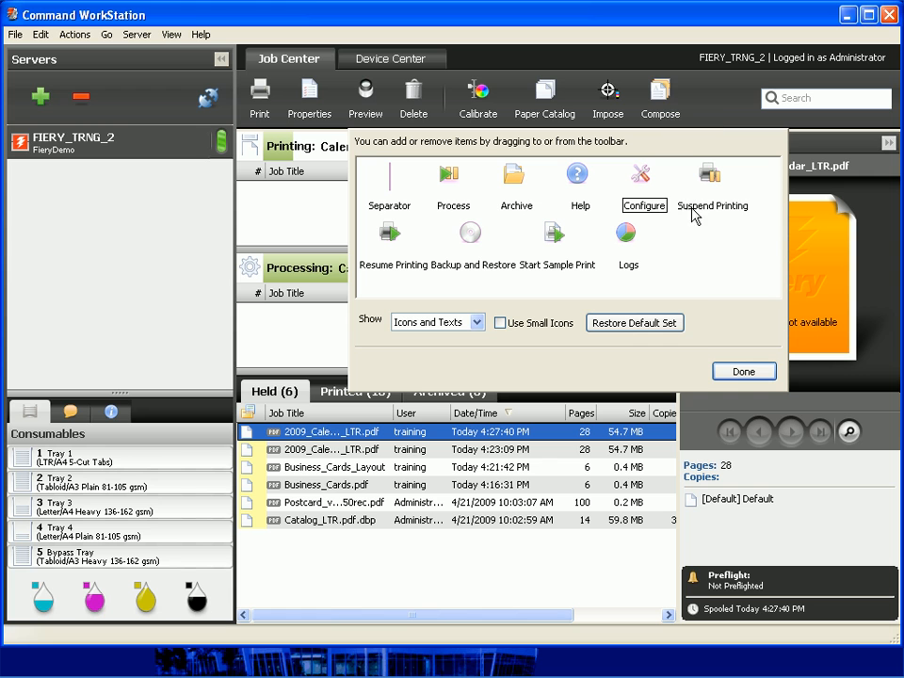
left_click(744, 371)
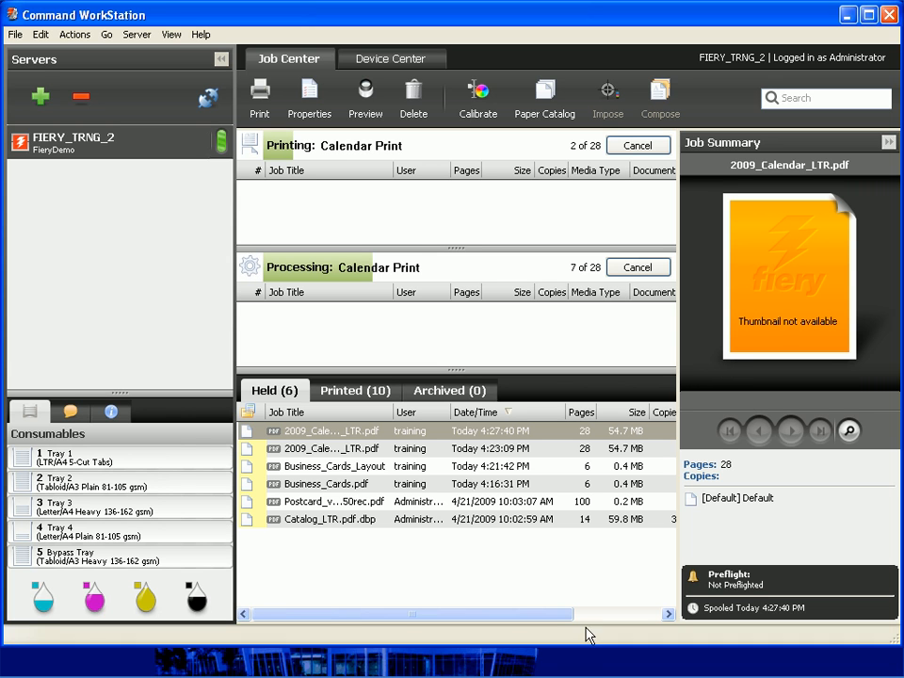
Import Inventory_List_LTR from the Samples folder into the held jobs and open that job in Compose.
left_click(452, 666)
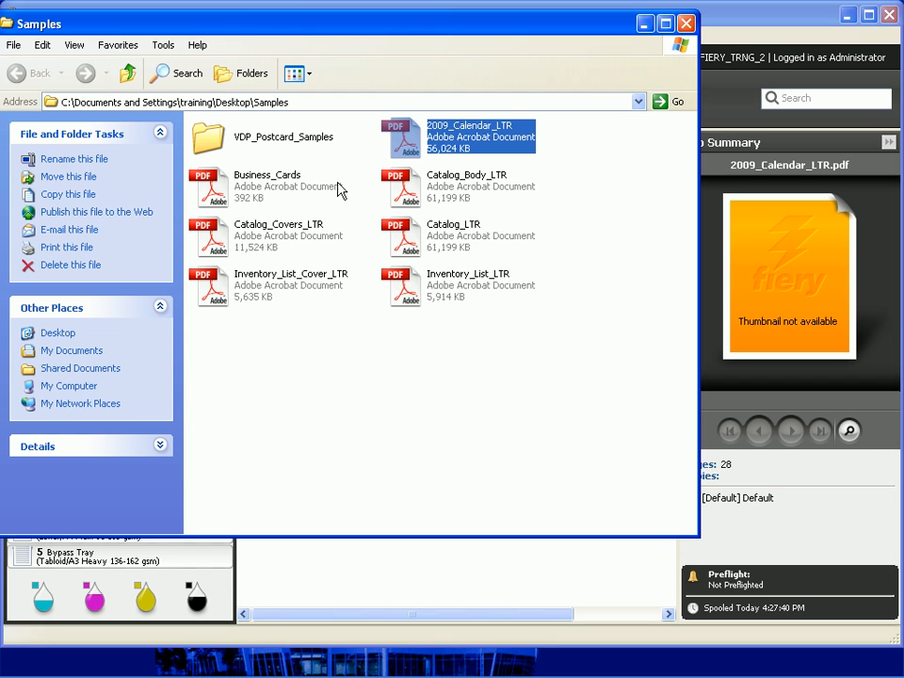
left_click_drag(415, 295, 424, 589)
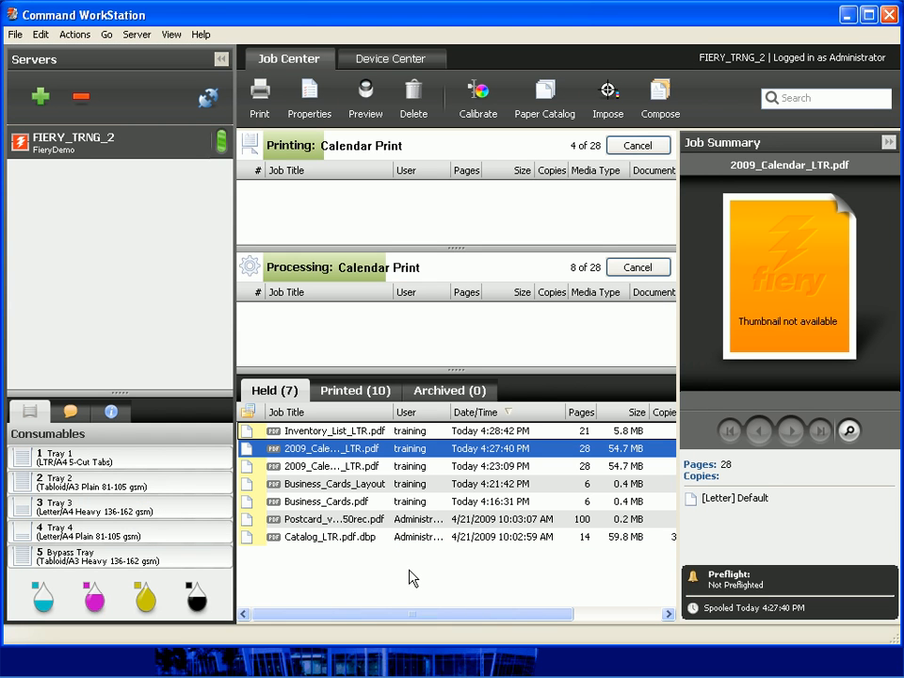
left_click(302, 434)
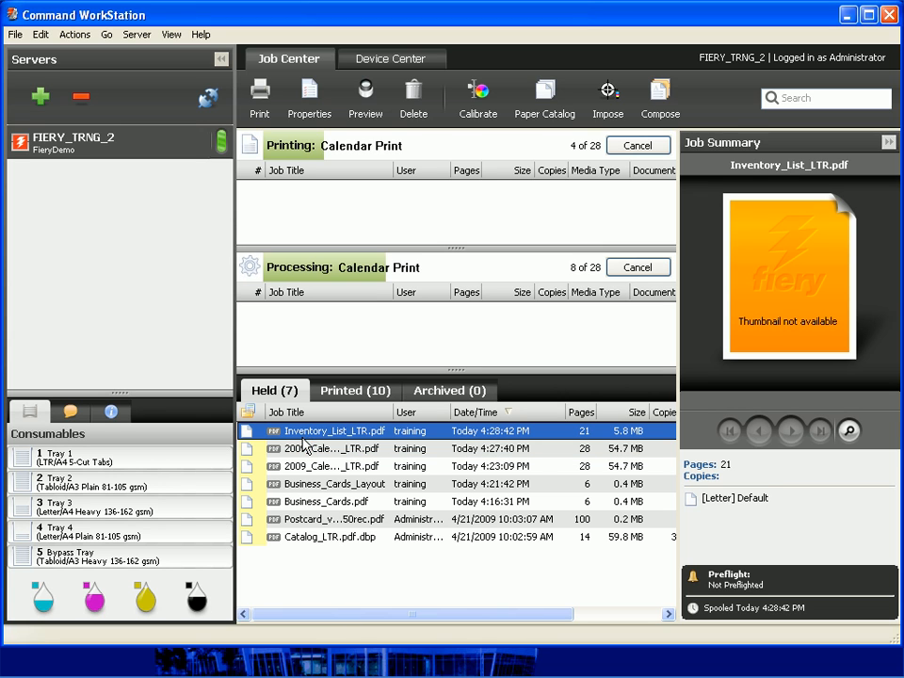
left_click(661, 93)
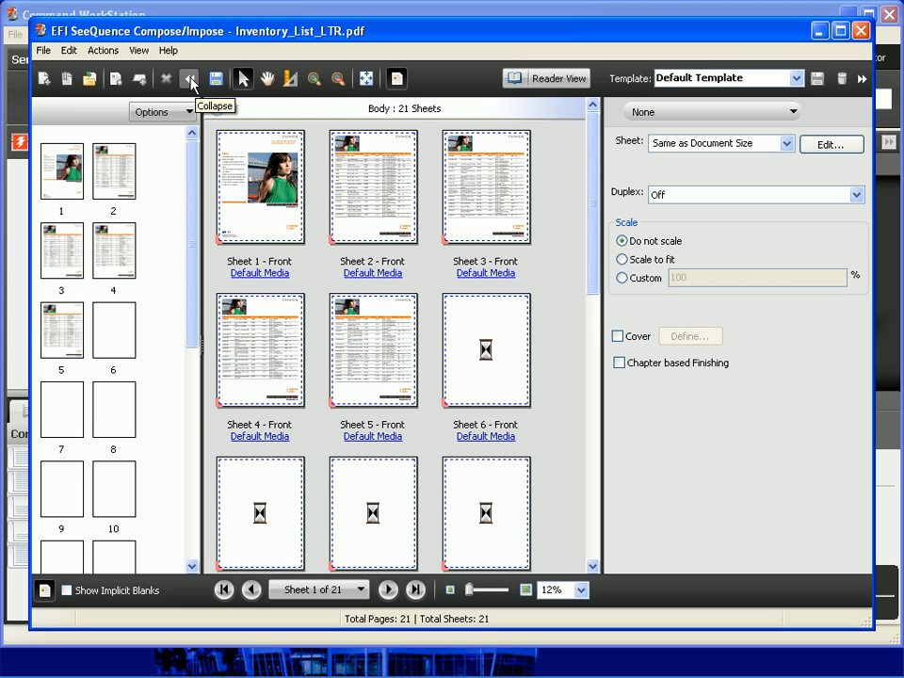
left_click(193, 80)
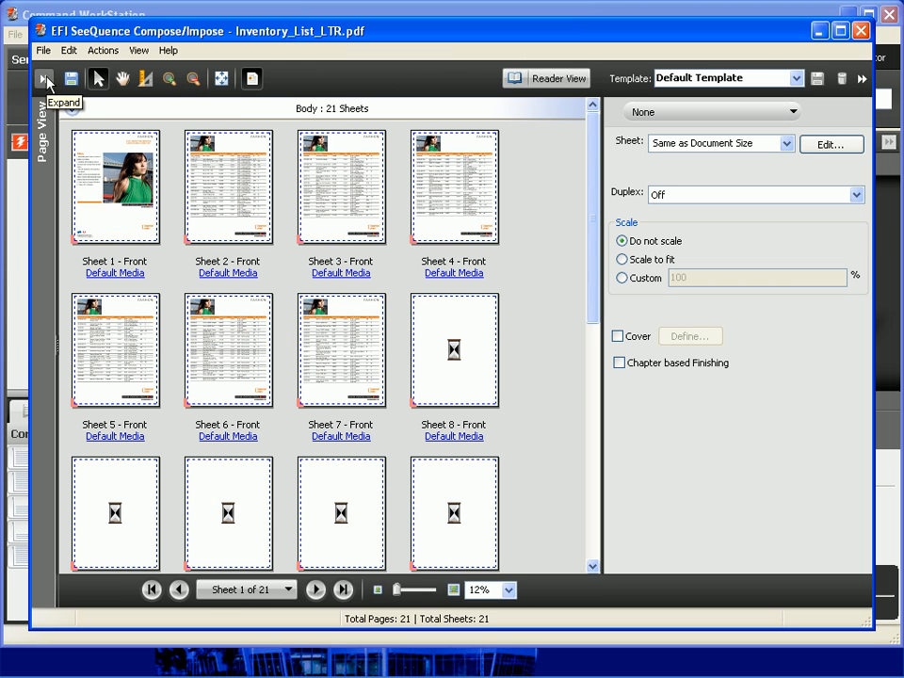
left_click(47, 82)
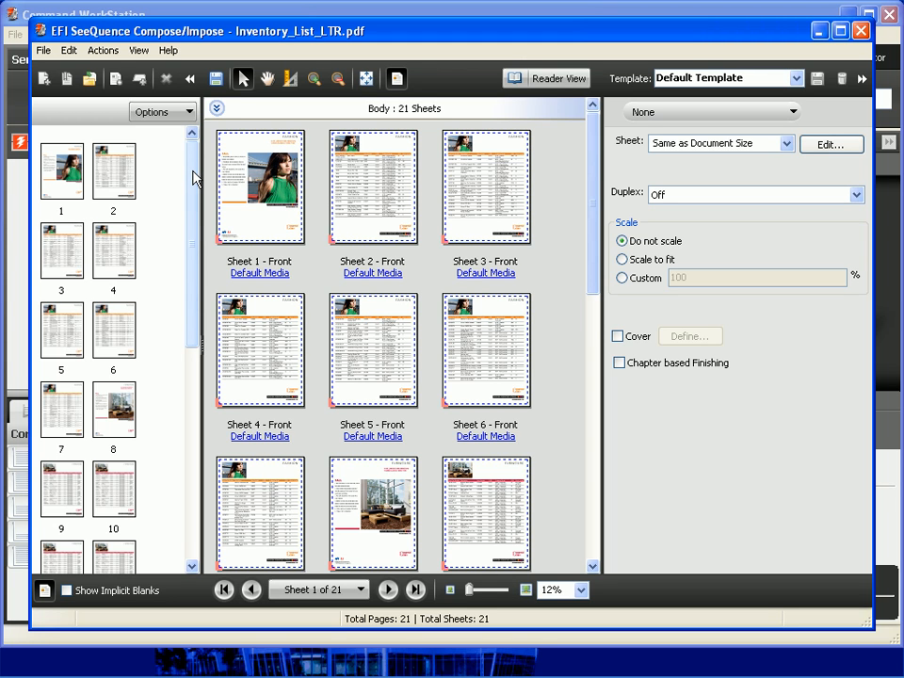
Insert the Inventory_List_Cover_LTR PDF from the Samples folder before the job's first page.
key("alt+Tab")
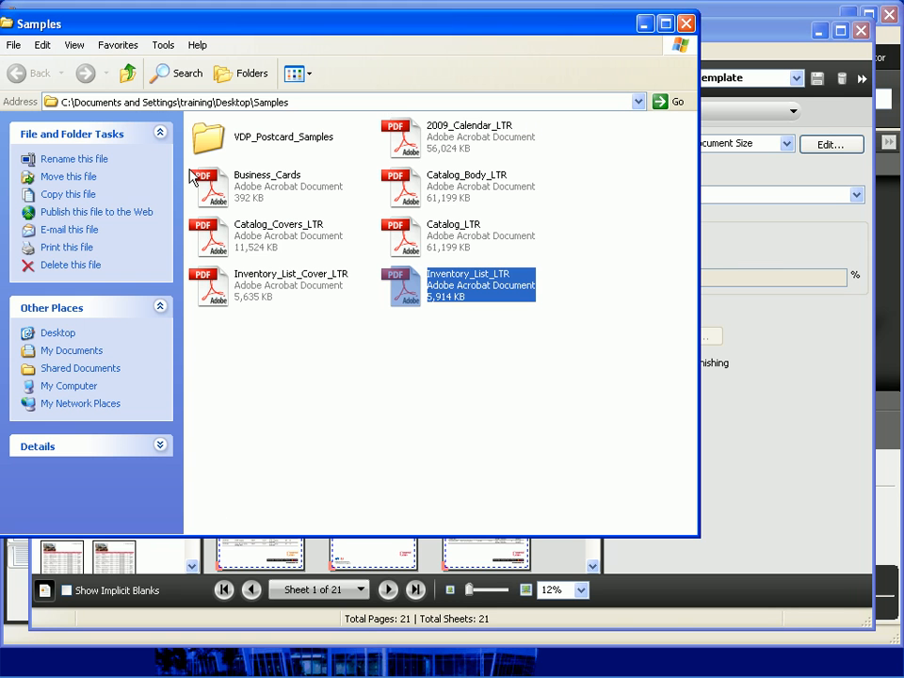
left_click_drag(349, 34, 540, 32)
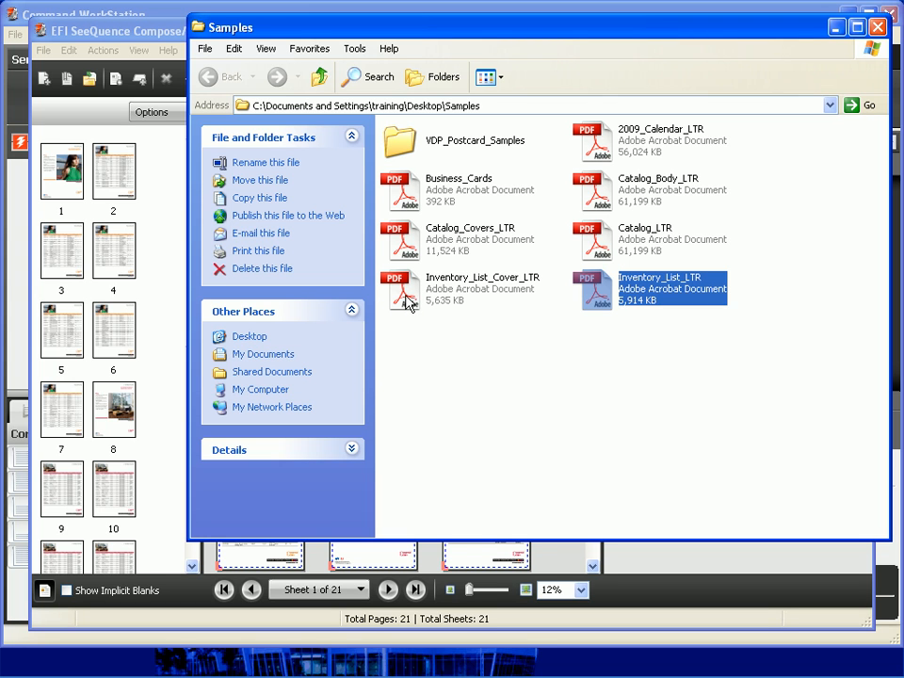
left_click_drag(406, 299, 39, 171)
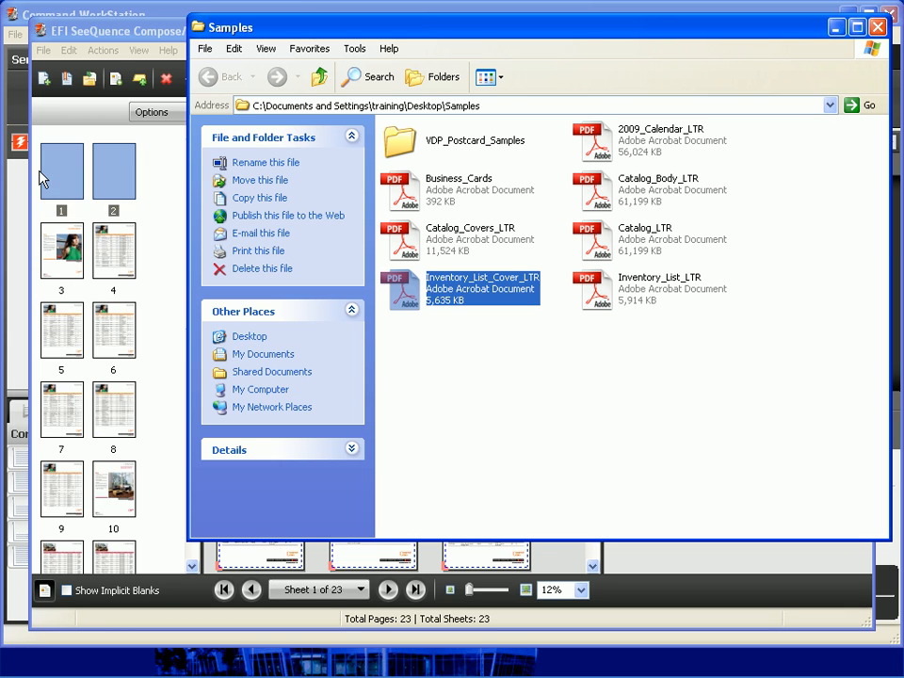
left_click(839, 27)
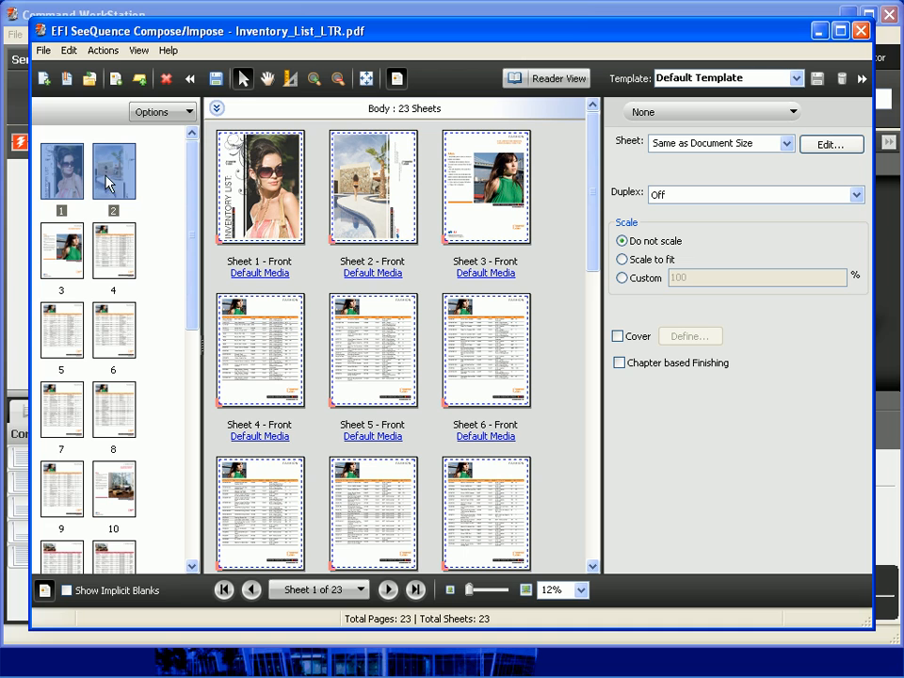
Move the inserted back cover page from position 2 to the end of the document.
left_click(128, 200)
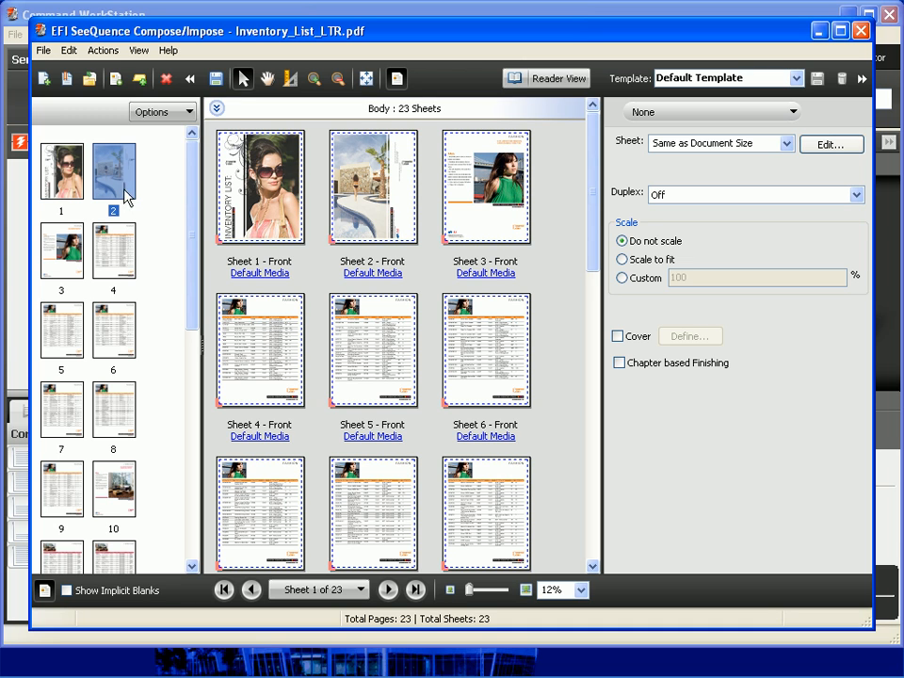
left_click_drag(123, 183, 131, 541)
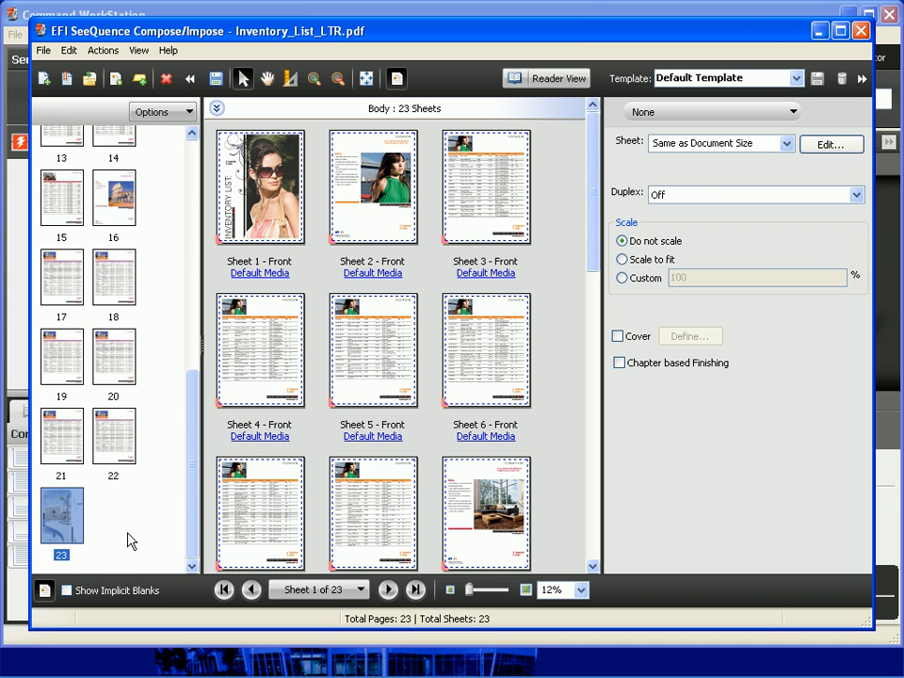
left_click_drag(194, 353, 194, 130)
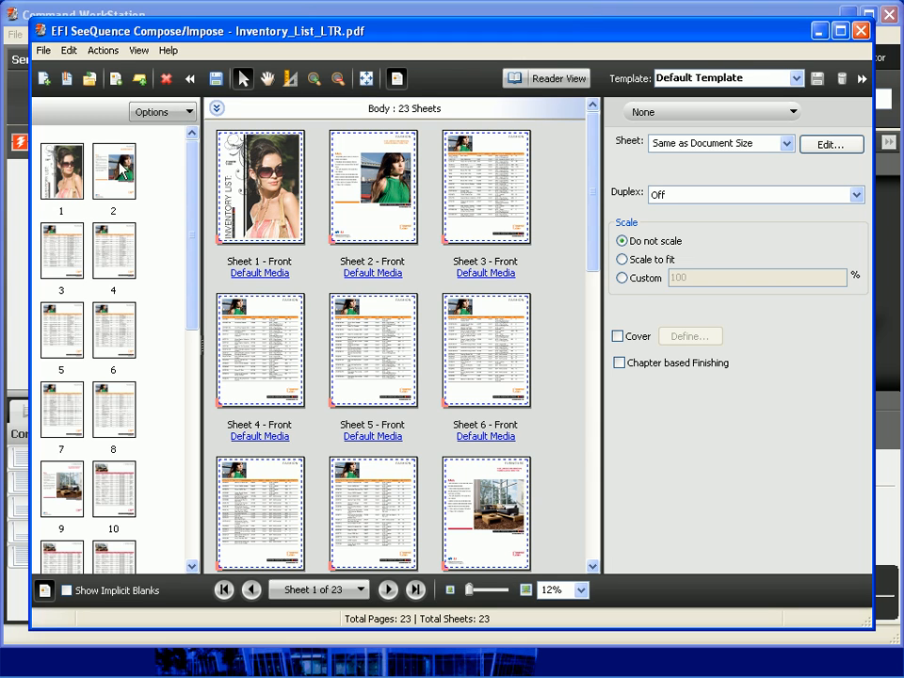
Select all pages of the document and assign them the Letter/A4 Plain 81-105 gsm media.
left_click(189, 112)
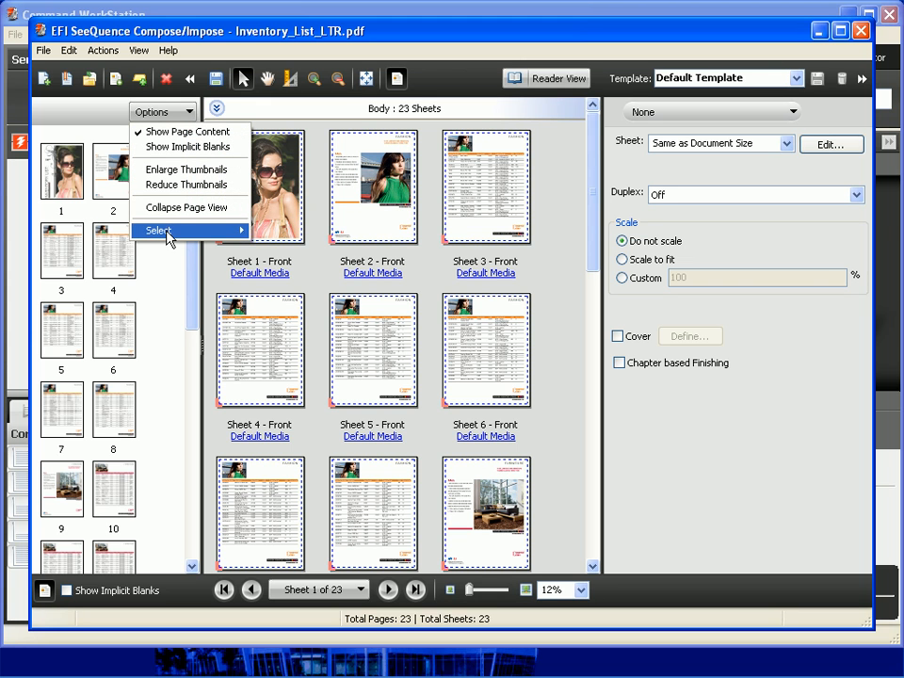
mouse_move(172, 232)
left_click(281, 230)
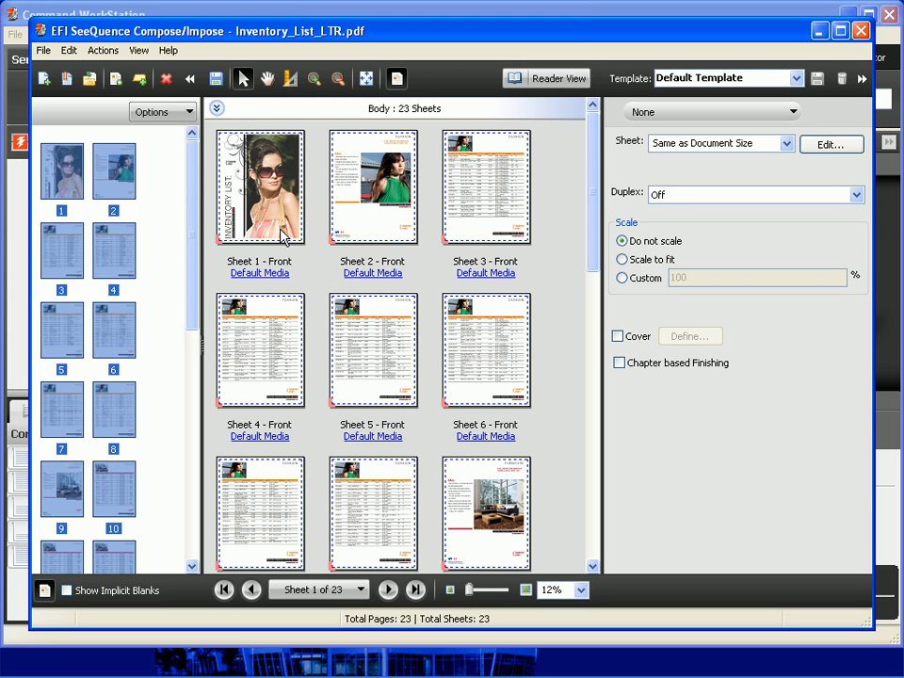
right_click(111, 184)
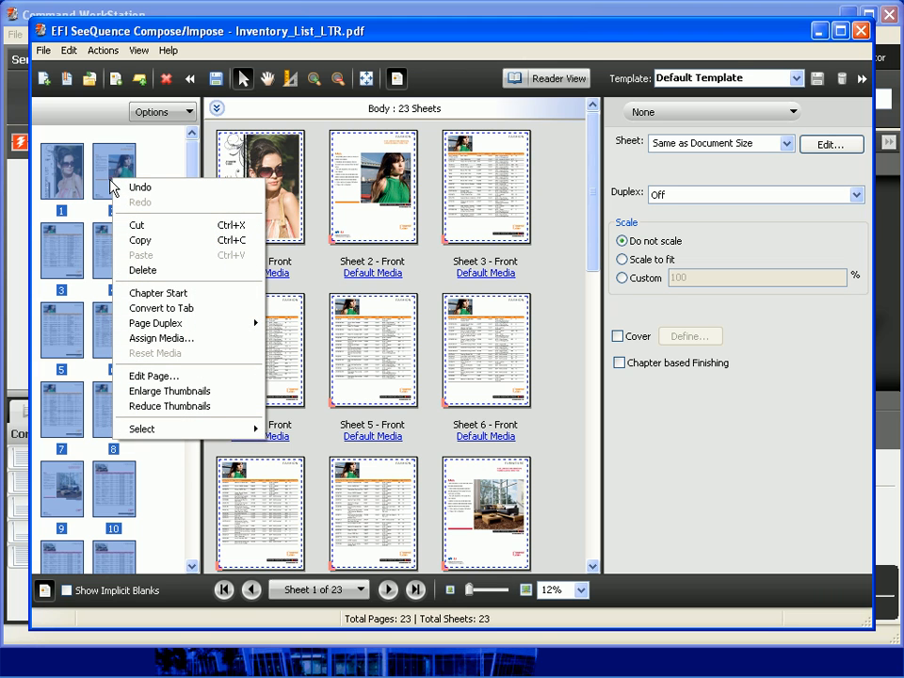
left_click(160, 338)
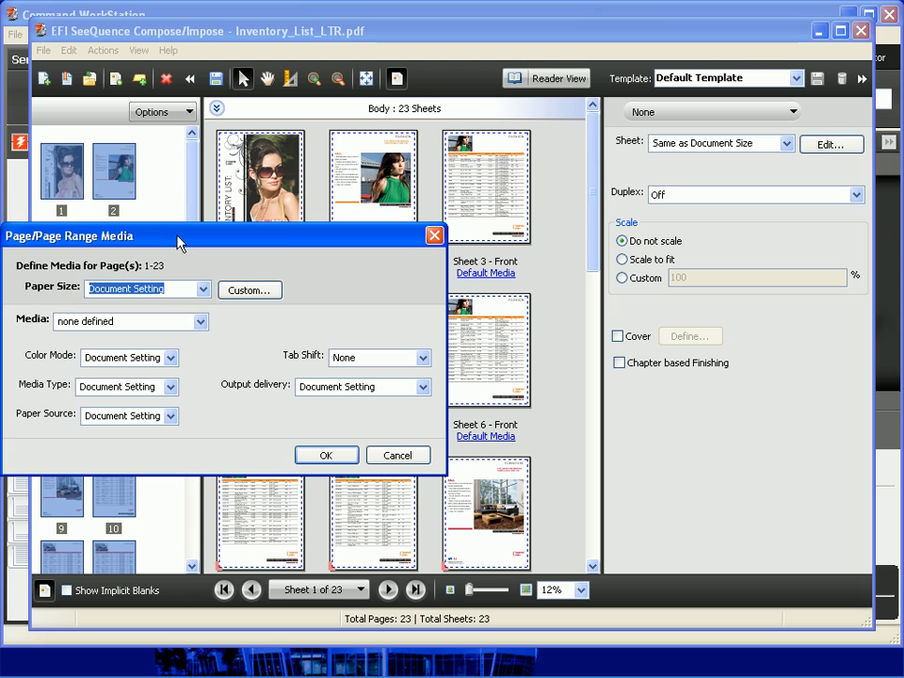
left_click_drag(180, 241, 216, 231)
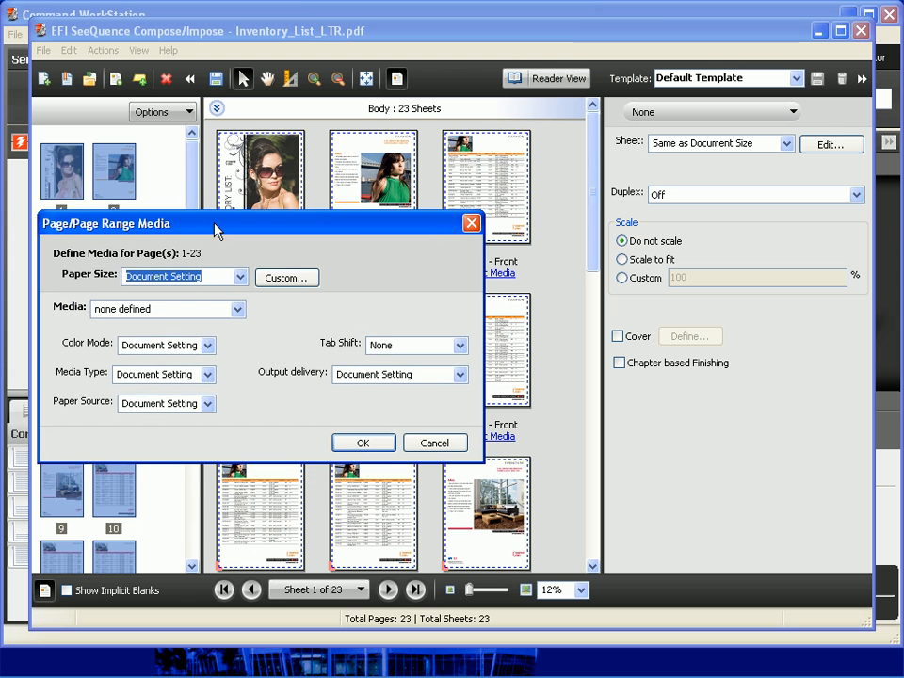
left_click(241, 315)
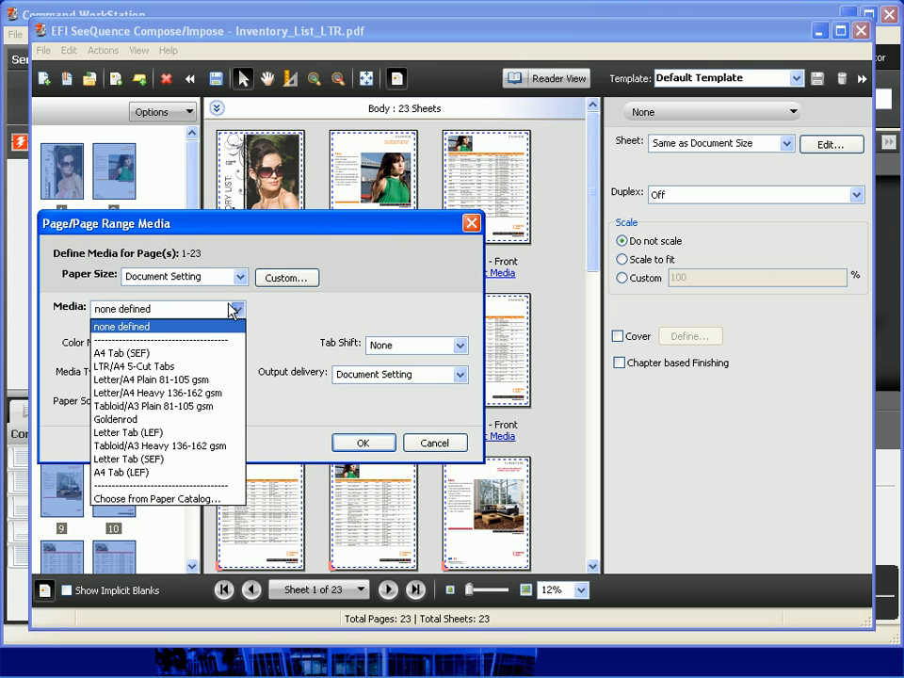
left_click(193, 381)
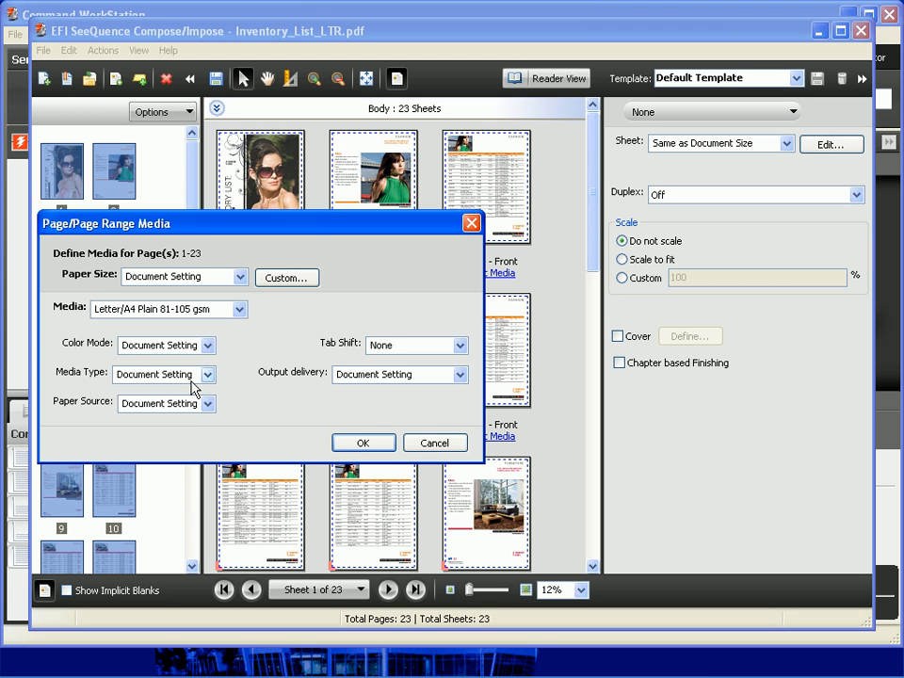
left_click(363, 444)
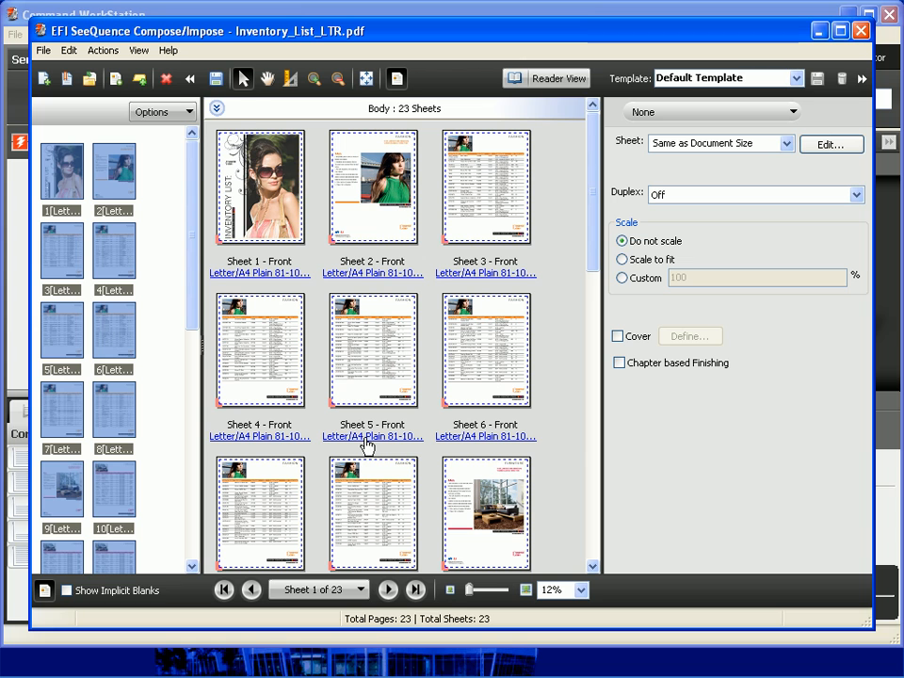
Maximize the Compose window, set duplex to Top-Top, and check the resulting sheets through to the last one.
left_click(840, 30)
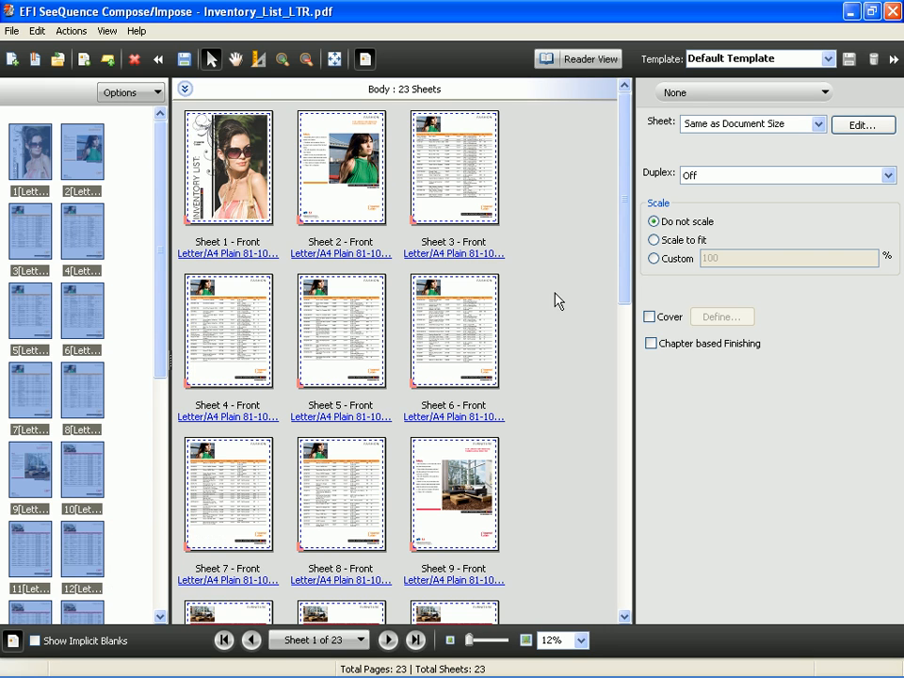
left_click(888, 176)
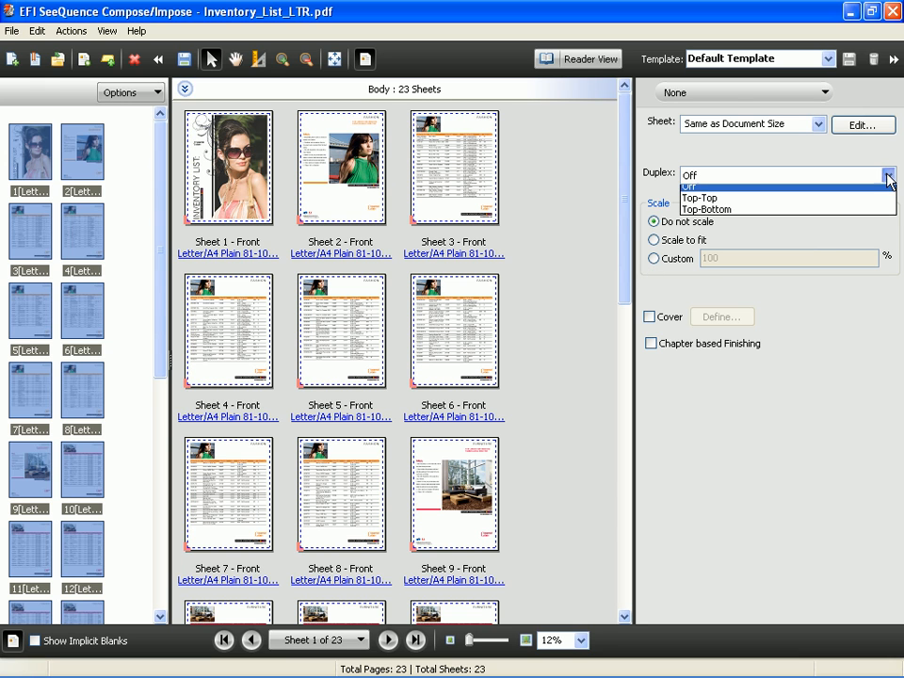
left_click(817, 203)
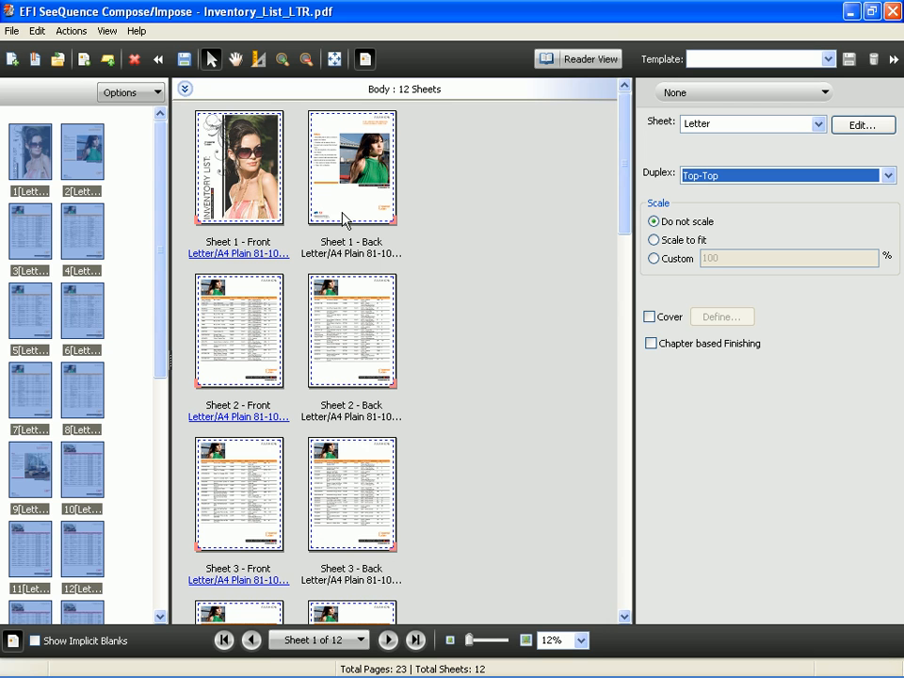
left_click_drag(619, 177, 627, 207)
left_click_drag(637, 506, 629, 564)
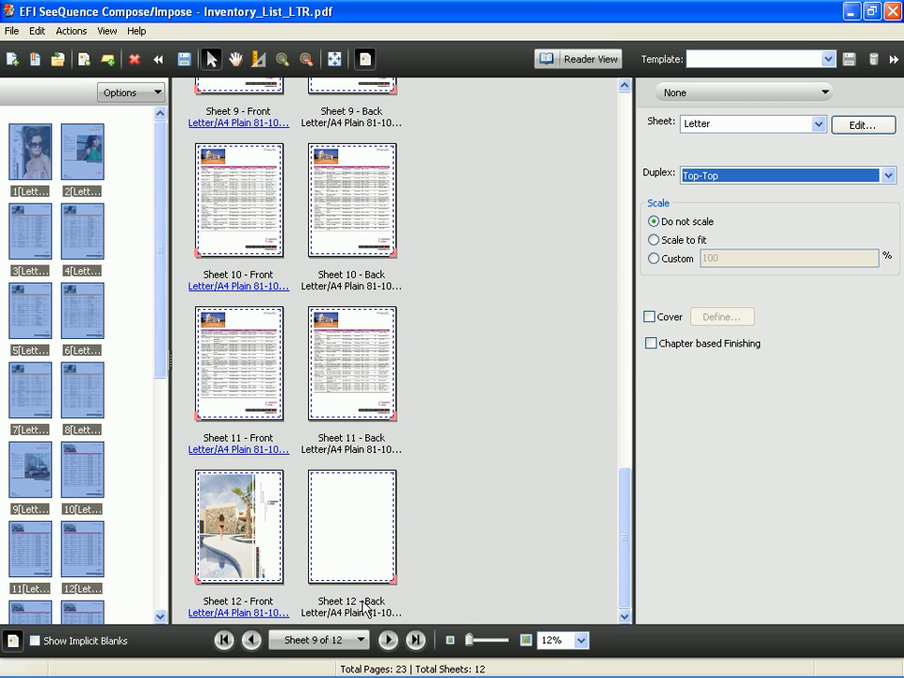
Enable covers and define the front cover as Separate Pages on Letter/A4 Heavy 136-162 gsm media.
left_click(649, 316)
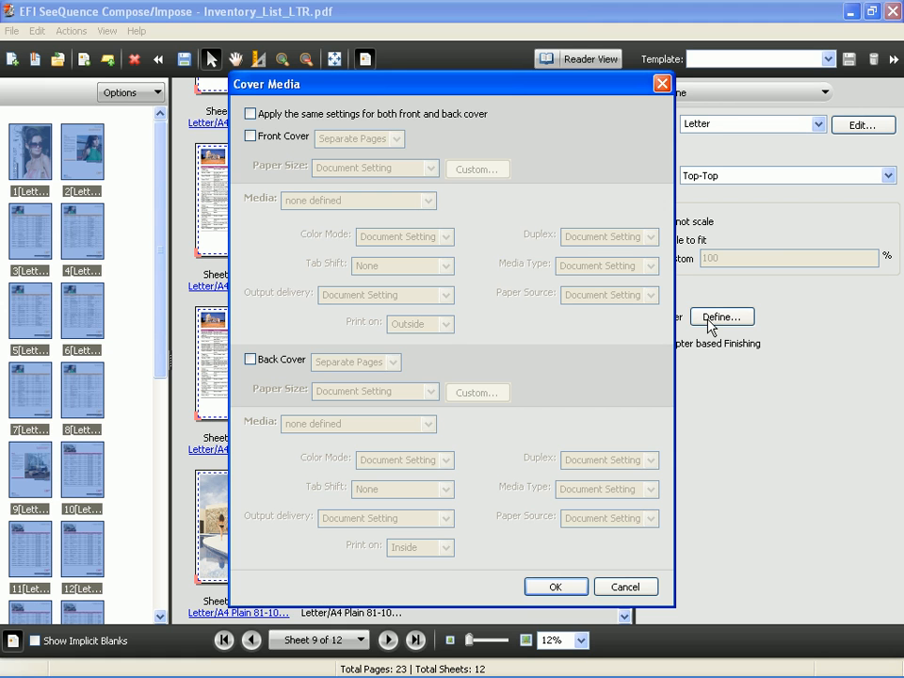
left_click(251, 136)
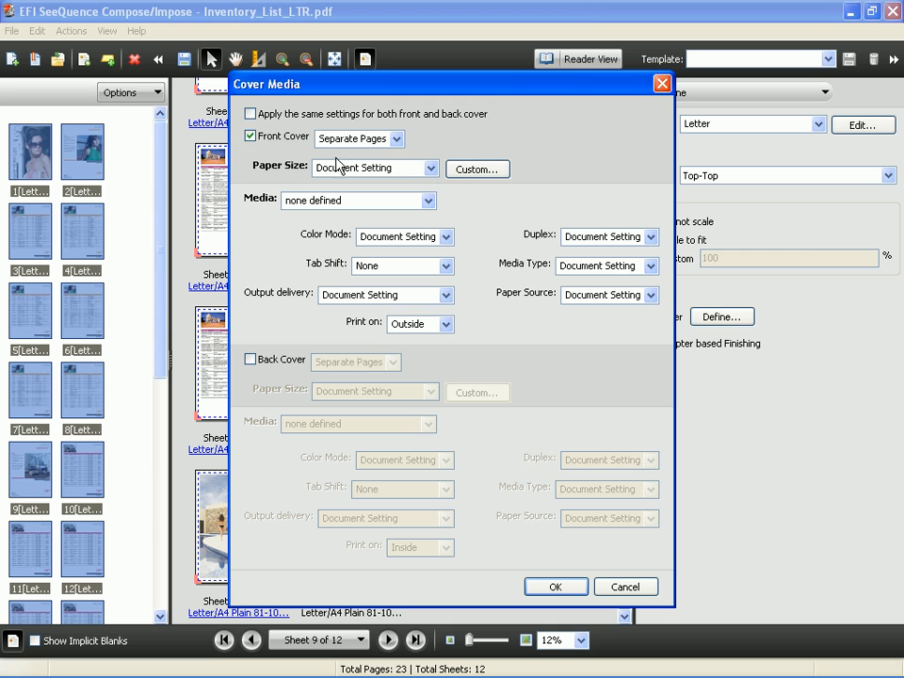
left_click(397, 139)
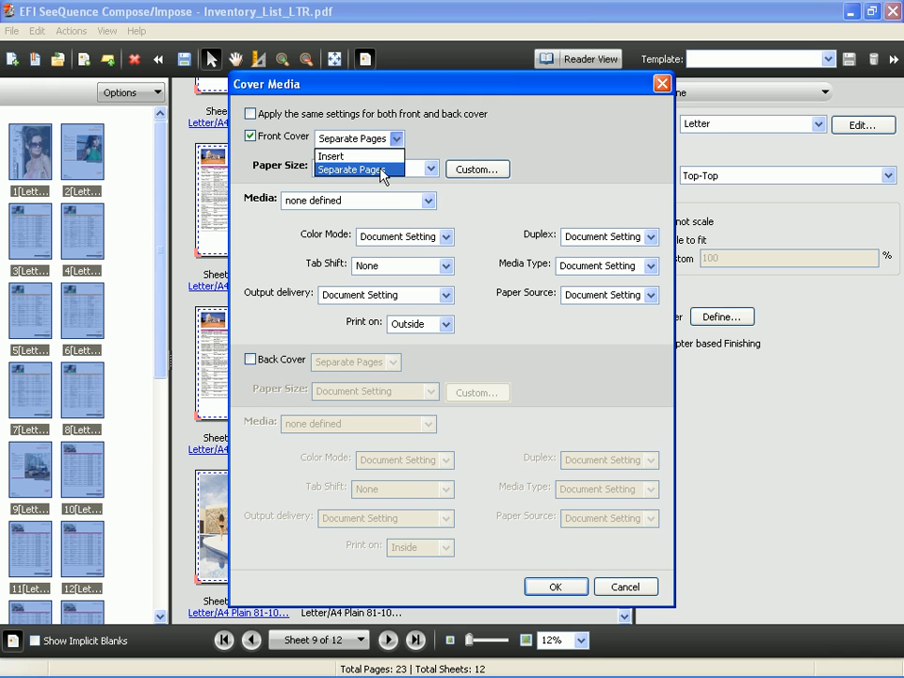
left_click(381, 170)
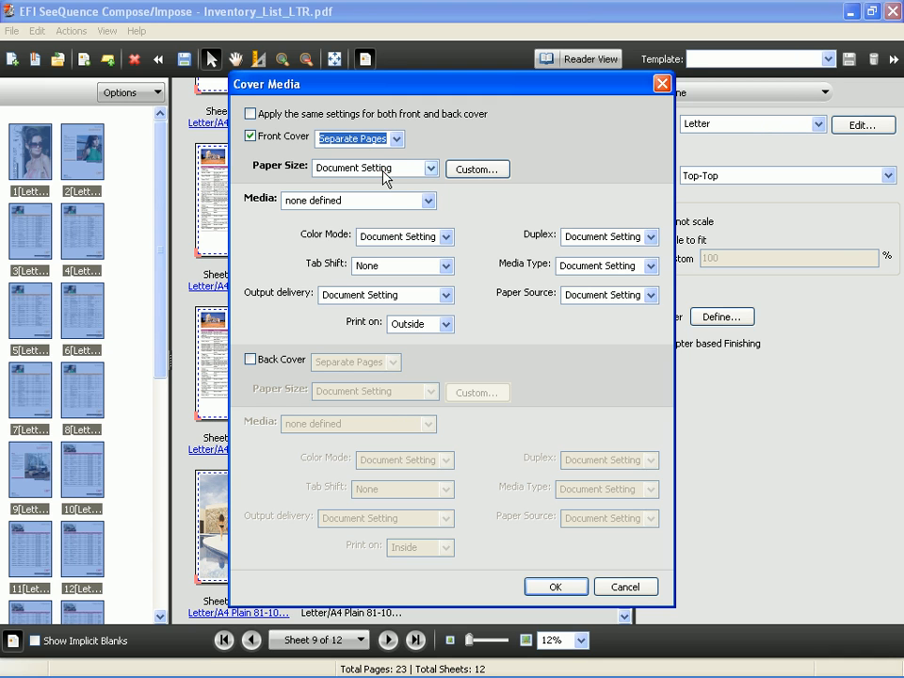
left_click(428, 200)
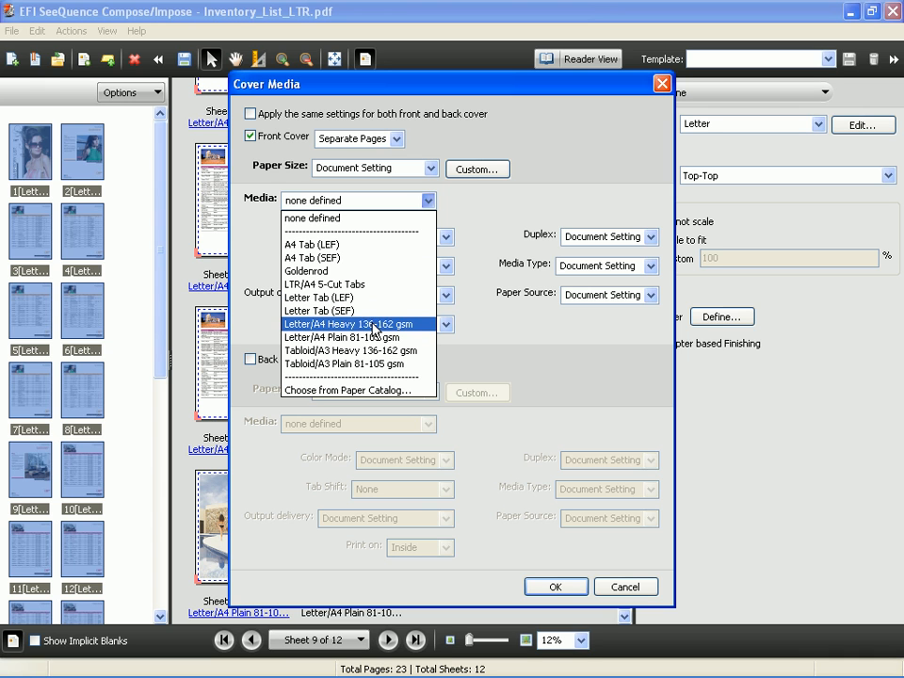
left_click(374, 326)
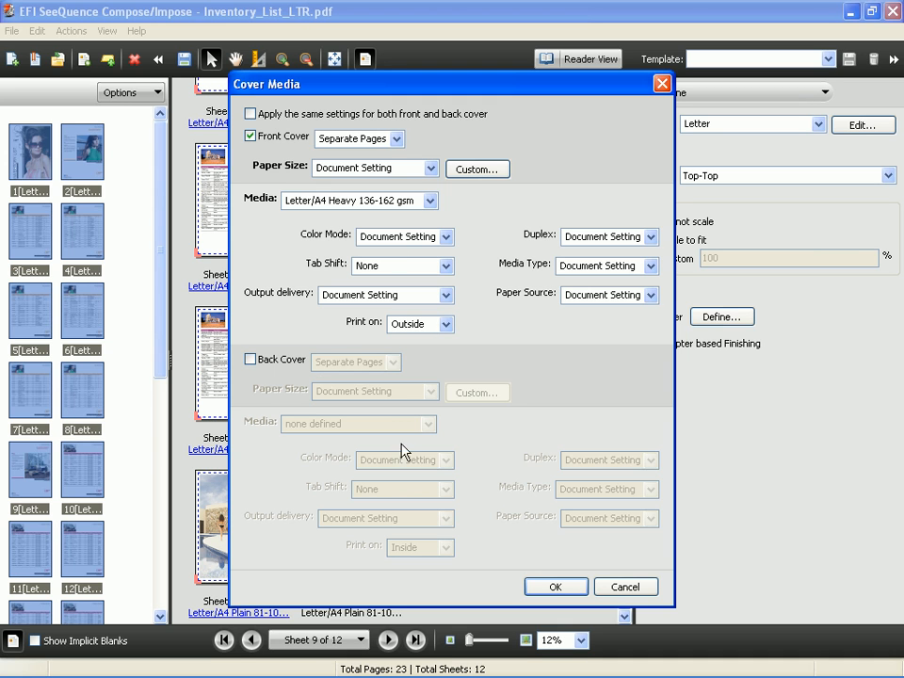
Define the back cover as Separate Pages on Letter/A4 Heavy 136-162 gsm media, printed on the outside, and apply the cover settings.
left_click(251, 359)
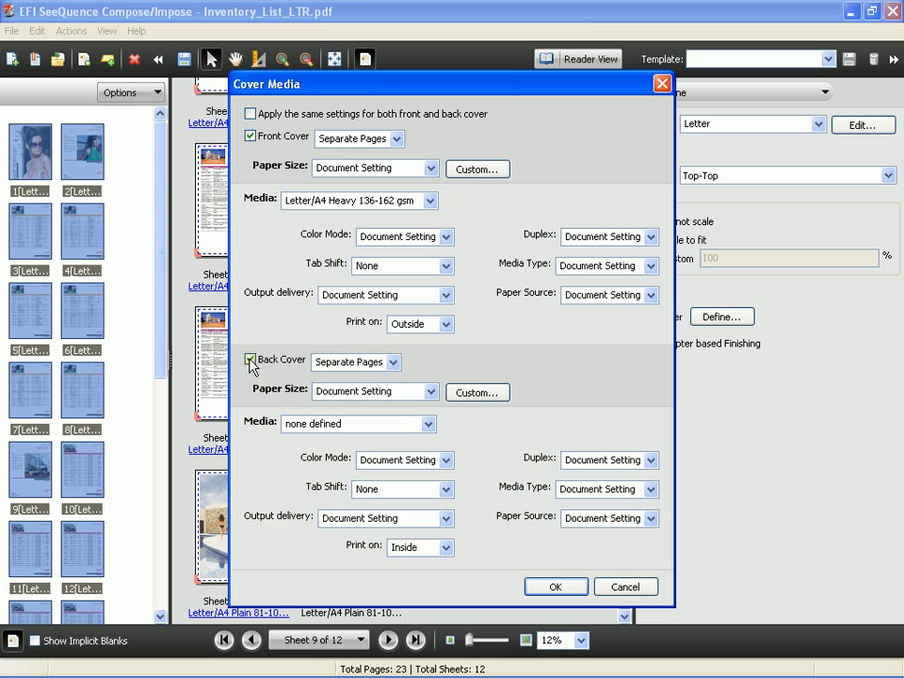
left_click(421, 425)
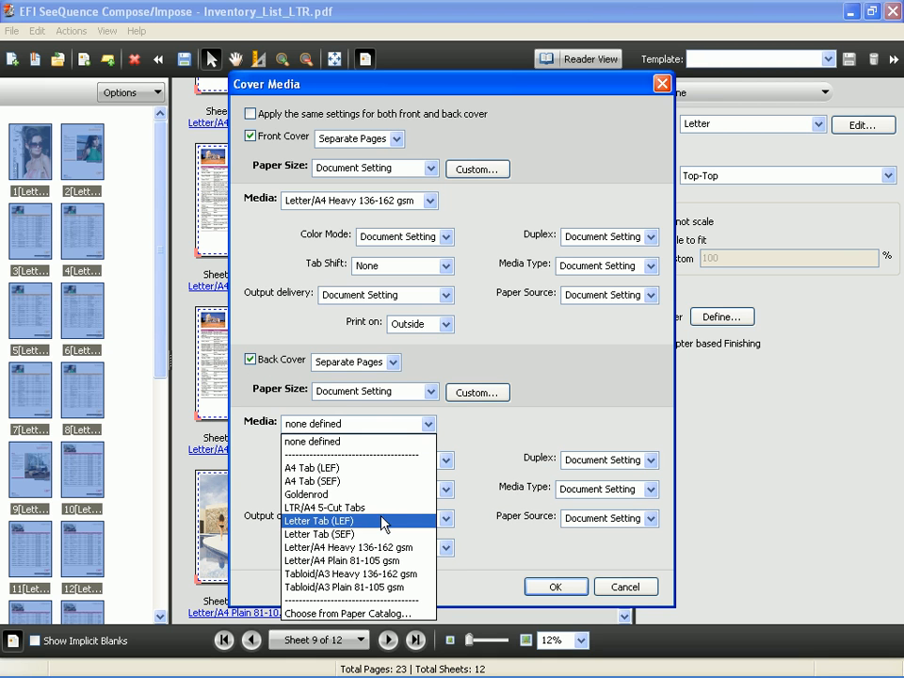
left_click(384, 554)
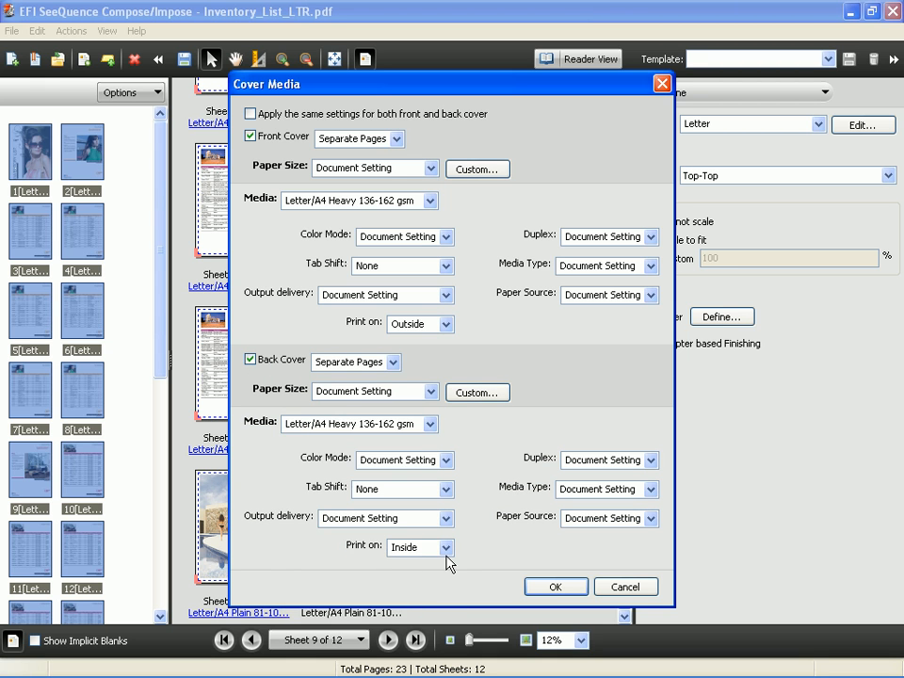
left_click(445, 547)
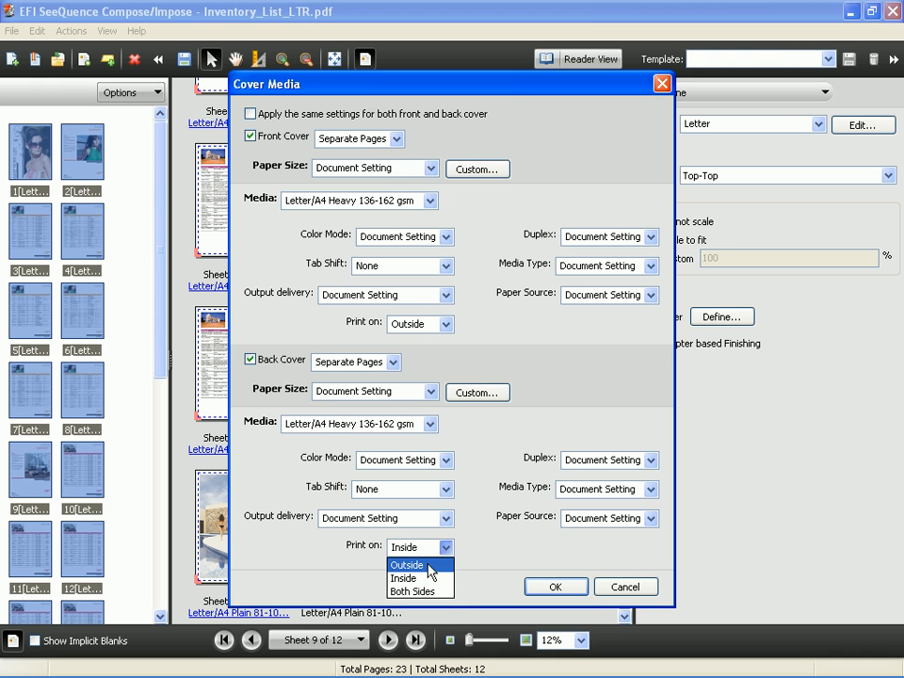
left_click(435, 564)
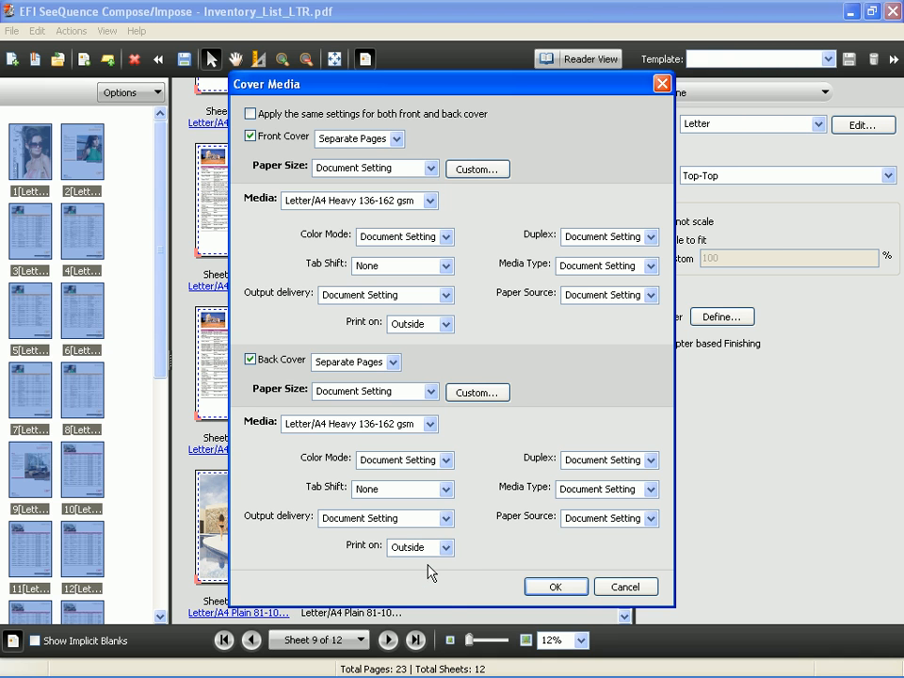
left_click(564, 589)
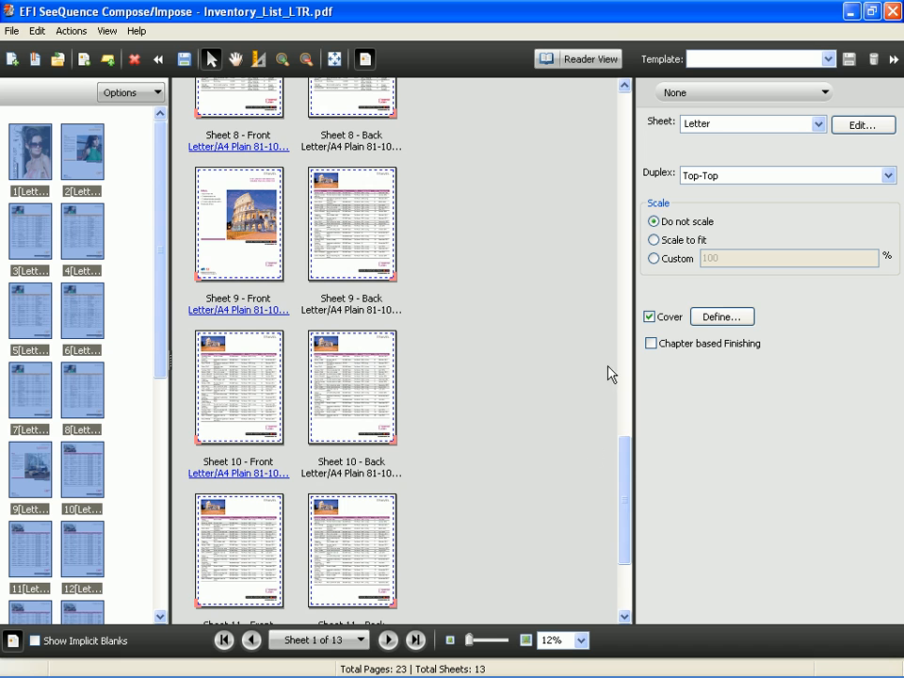
Review the cover and body sheets, then show implicit blanks among the page thumbnails.
left_click_drag(621, 480, 623, 548)
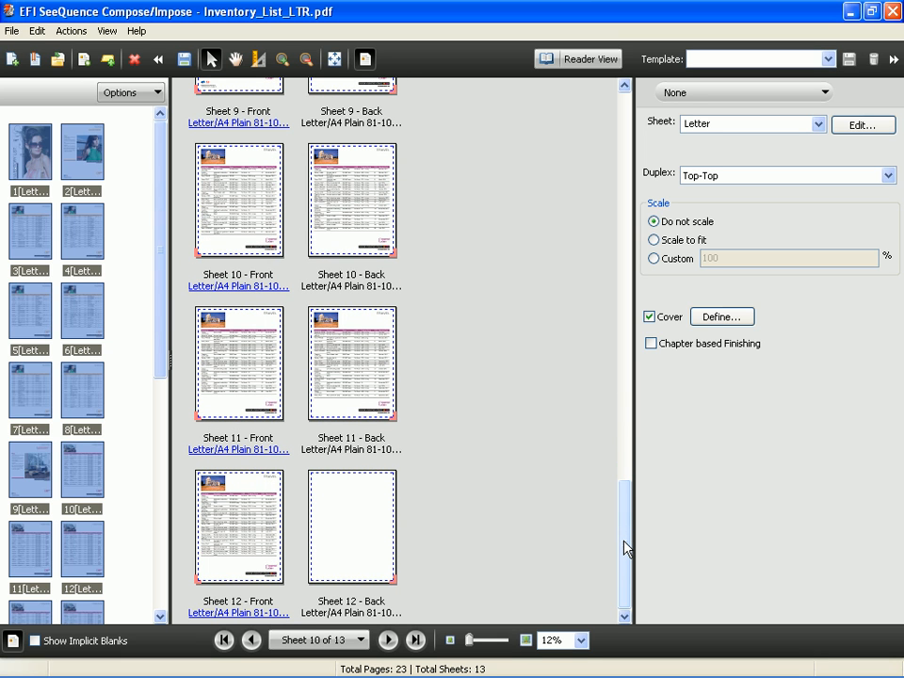
left_click_drag(623, 548, 602, 138)
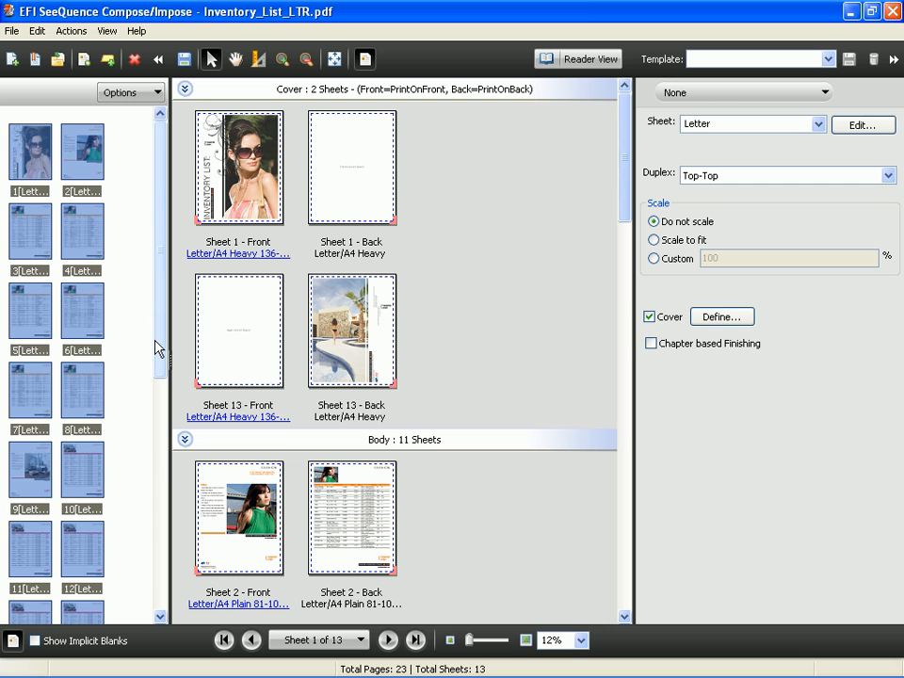
left_click_drag(157, 298, 155, 529)
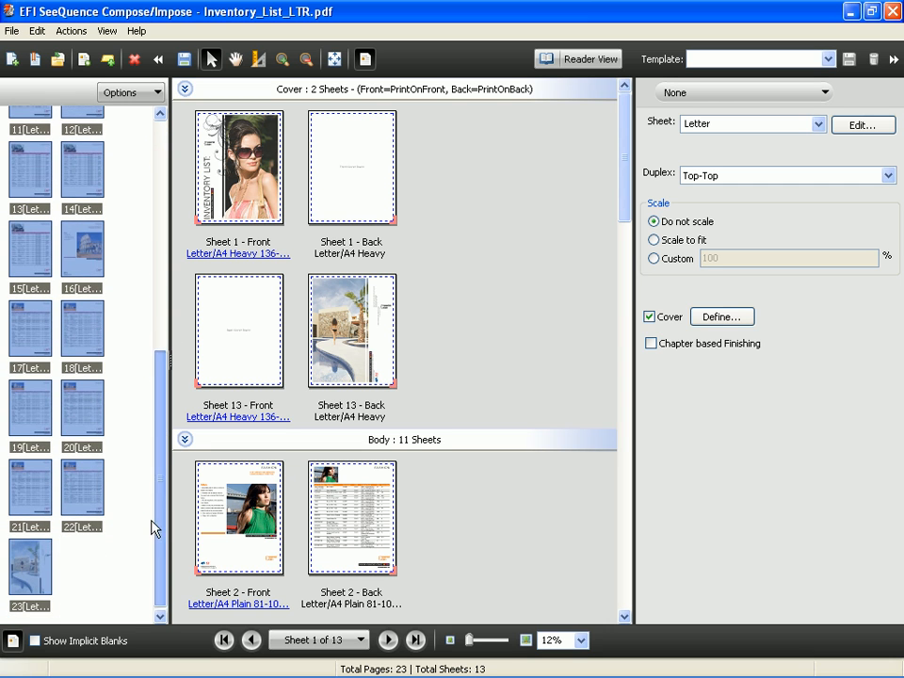
left_click(35, 641)
left_click_drag(159, 532, 164, 269)
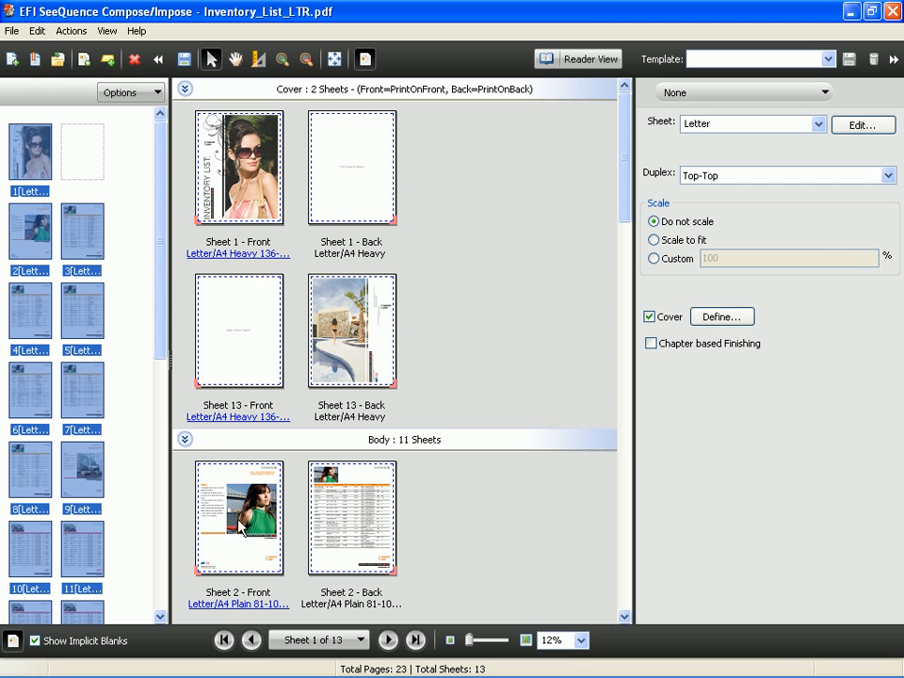
Insert a tab before page 2 and assign it the LTR/A4 5-Cut Tabs paper catalog media.
left_click(33, 230)
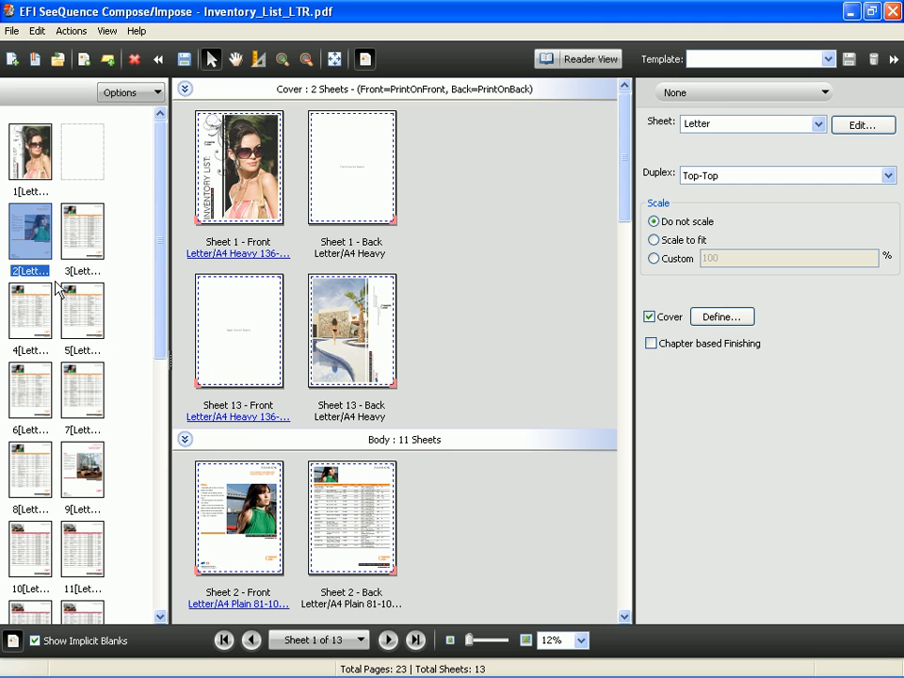
left_click(108, 60)
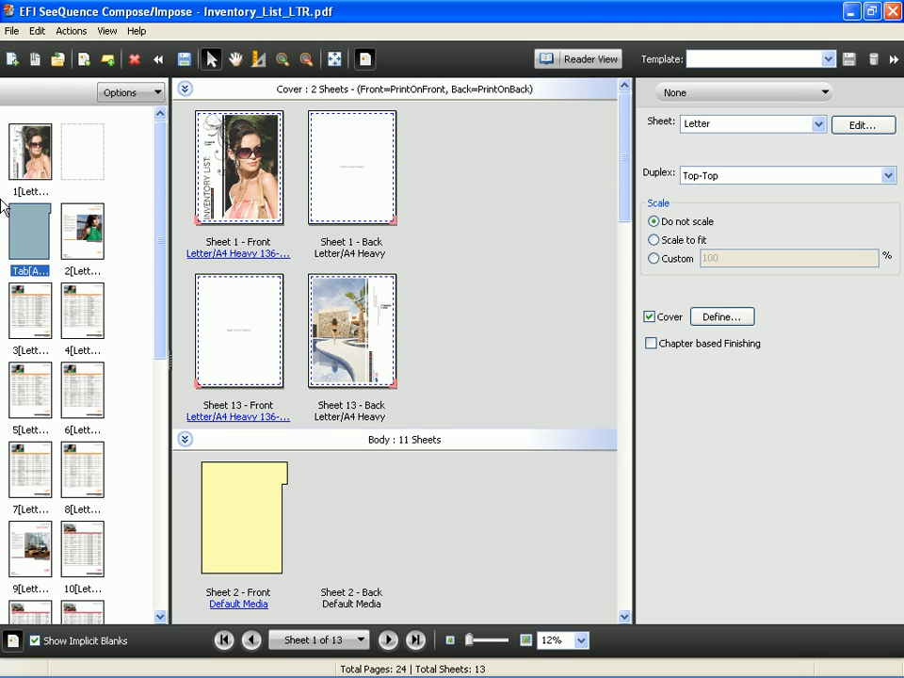
right_click(26, 224)
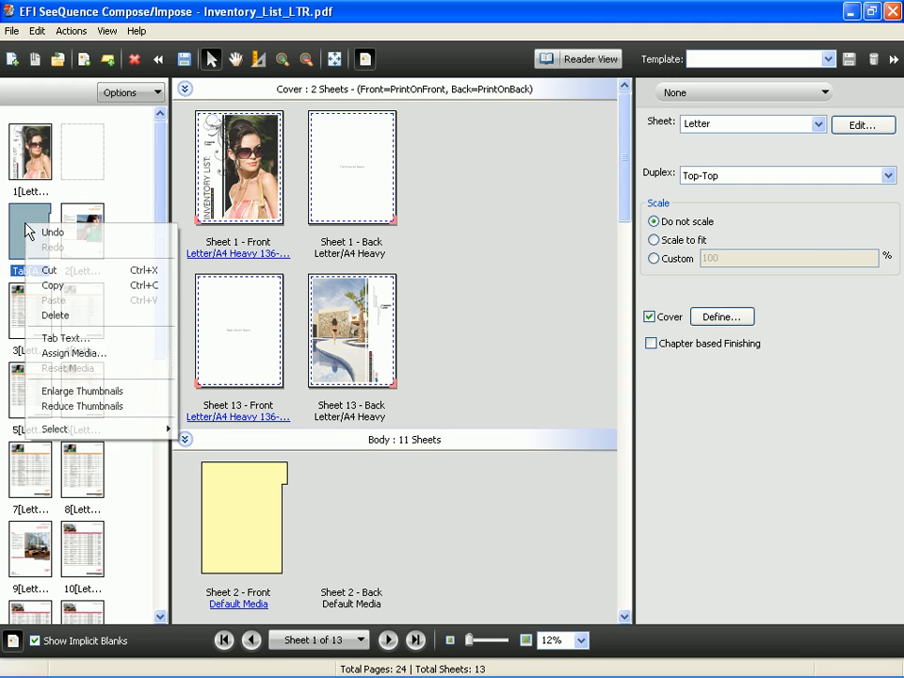
left_click(62, 355)
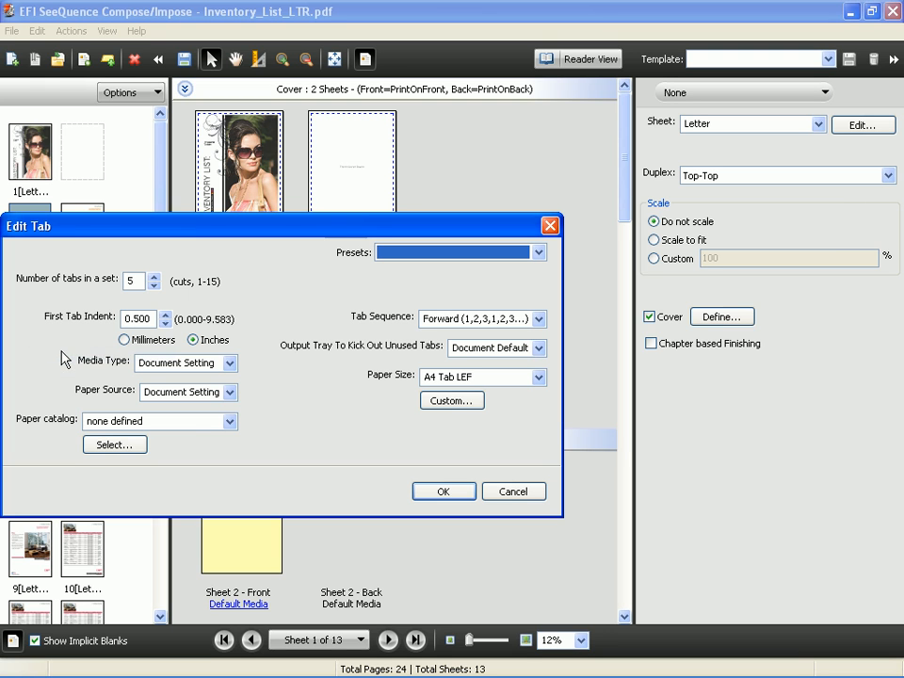
left_click(229, 422)
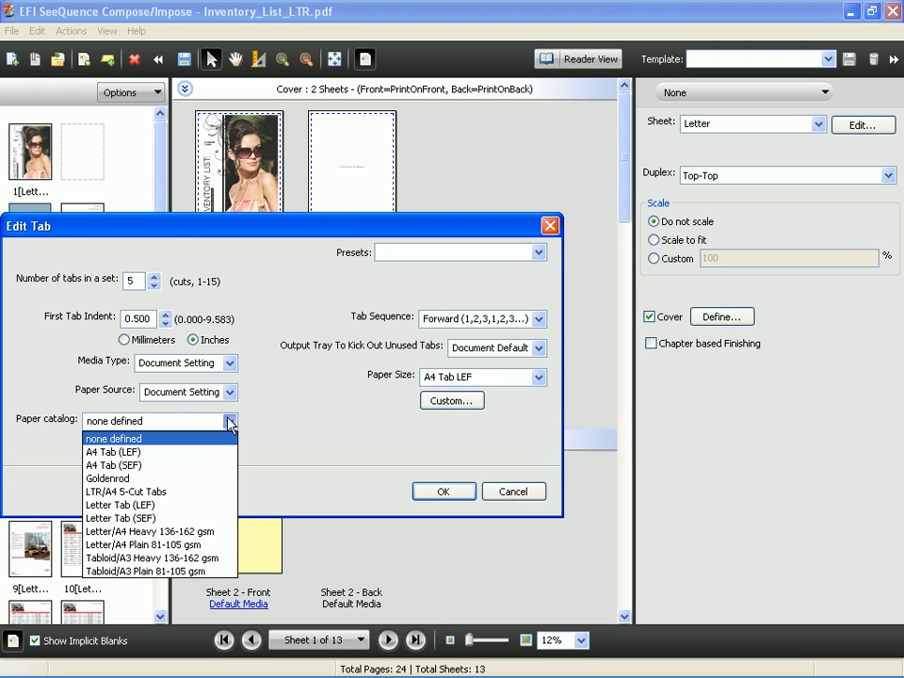
left_click(162, 491)
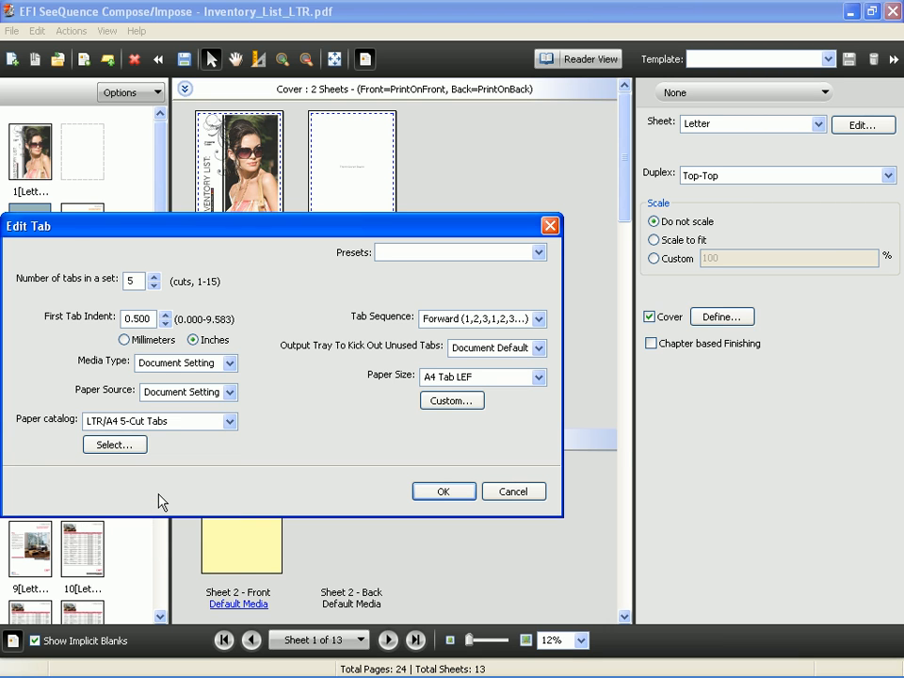
left_click(456, 496)
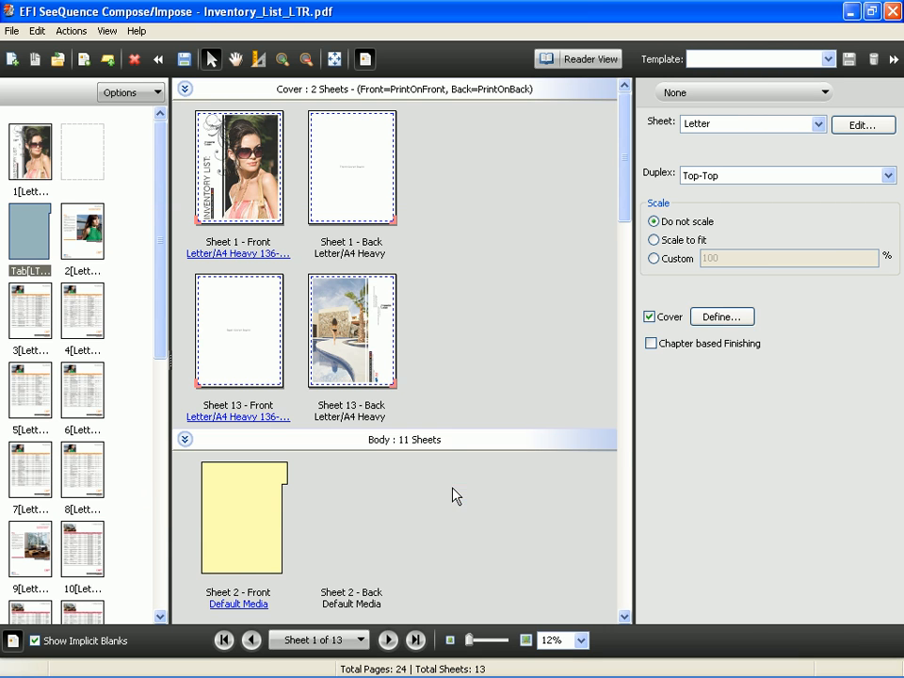
Enter Fashion as the tab text for the tab before page 2.
right_click(32, 243)
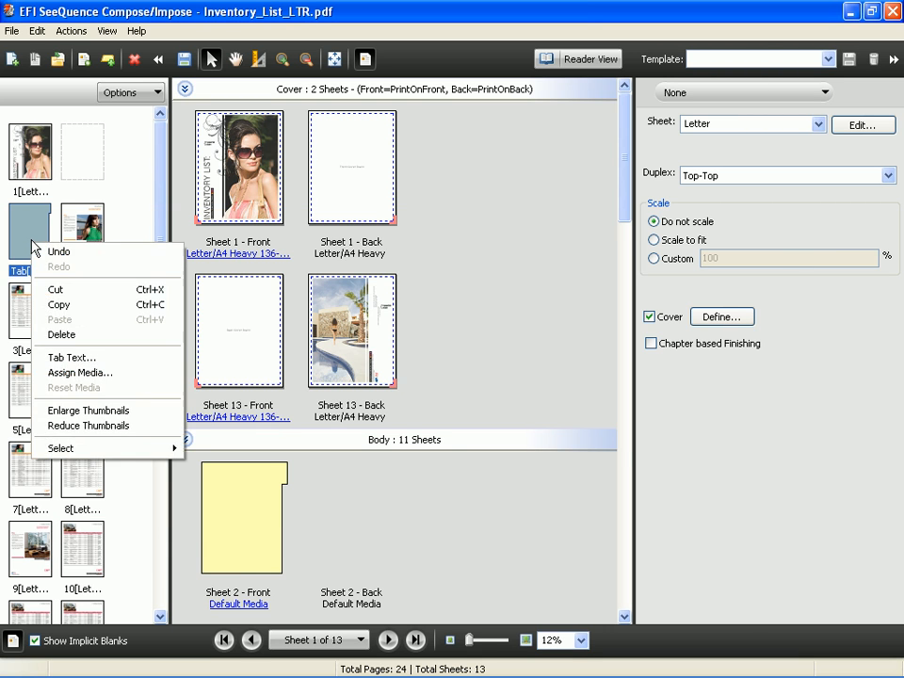
left_click(74, 358)
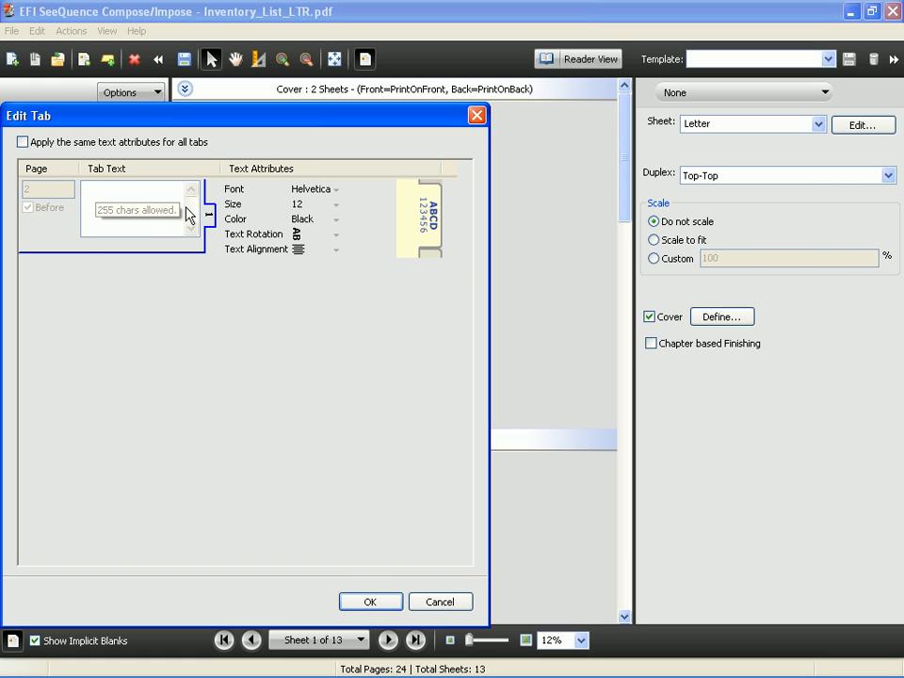
type("f")
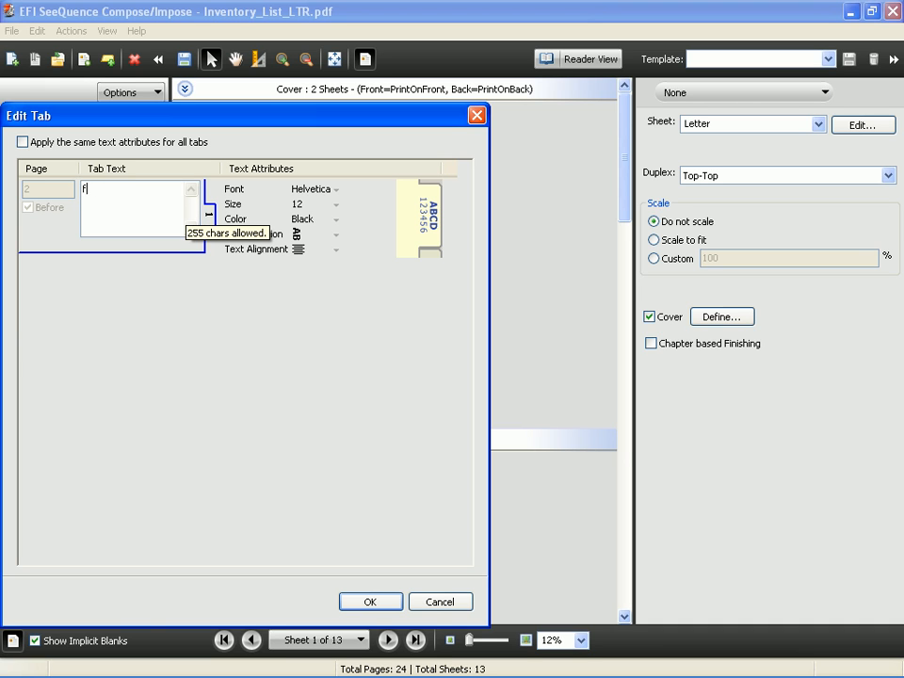
type("asshion")
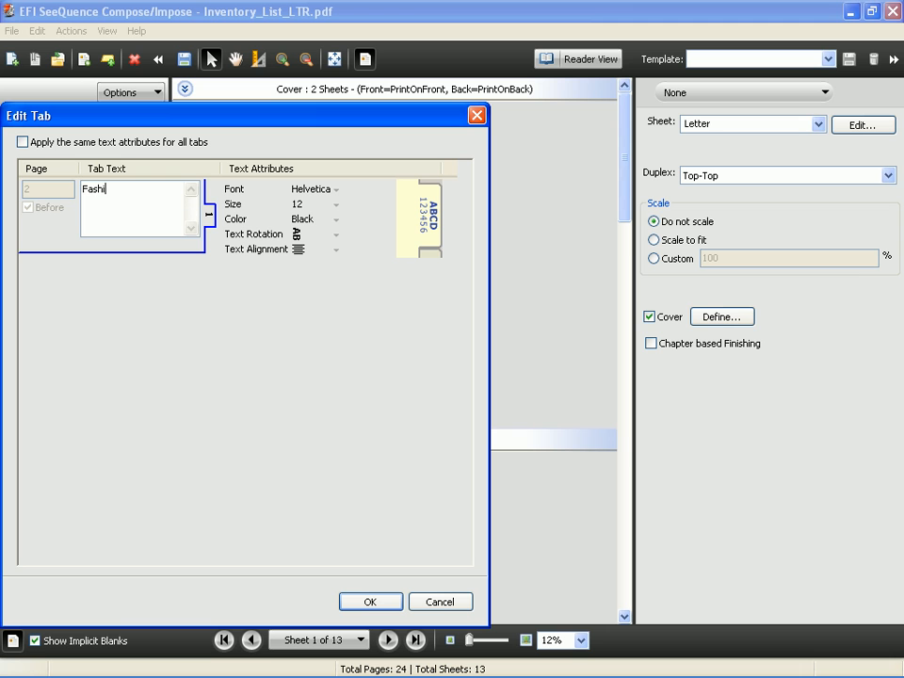
Try to format the tab text in ArialMT, size 10, black, and apply the same text attributes for all tabs.
left_click(313, 191)
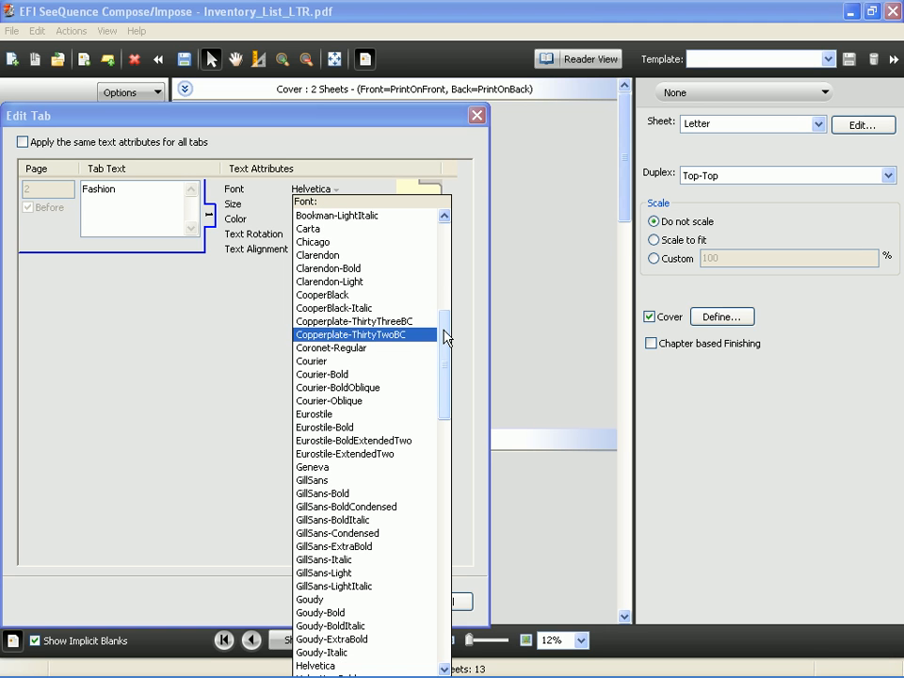
left_click_drag(446, 336, 440, 238)
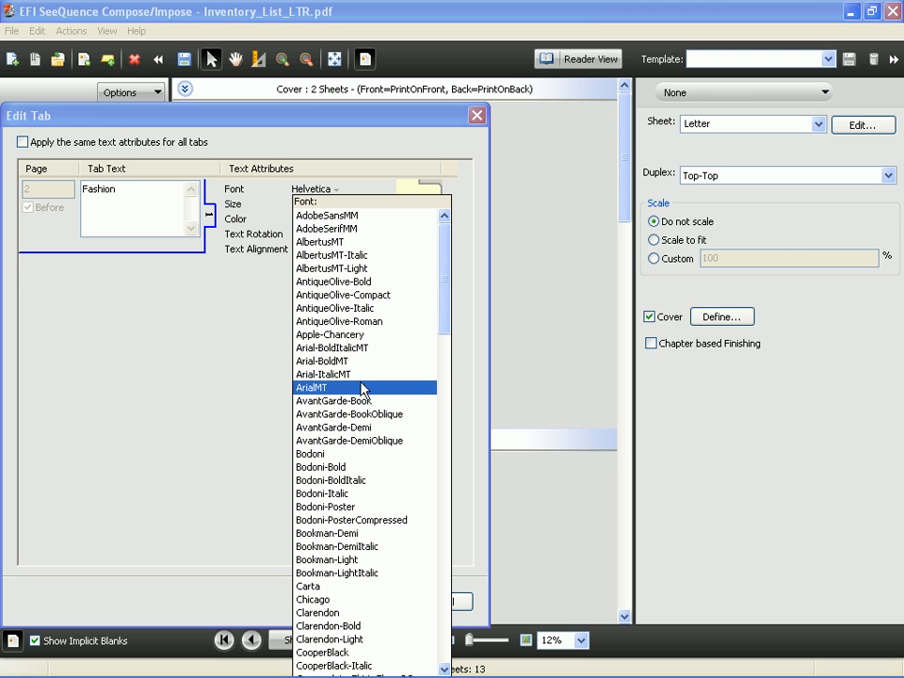
left_click(324, 387)
left_click(328, 205)
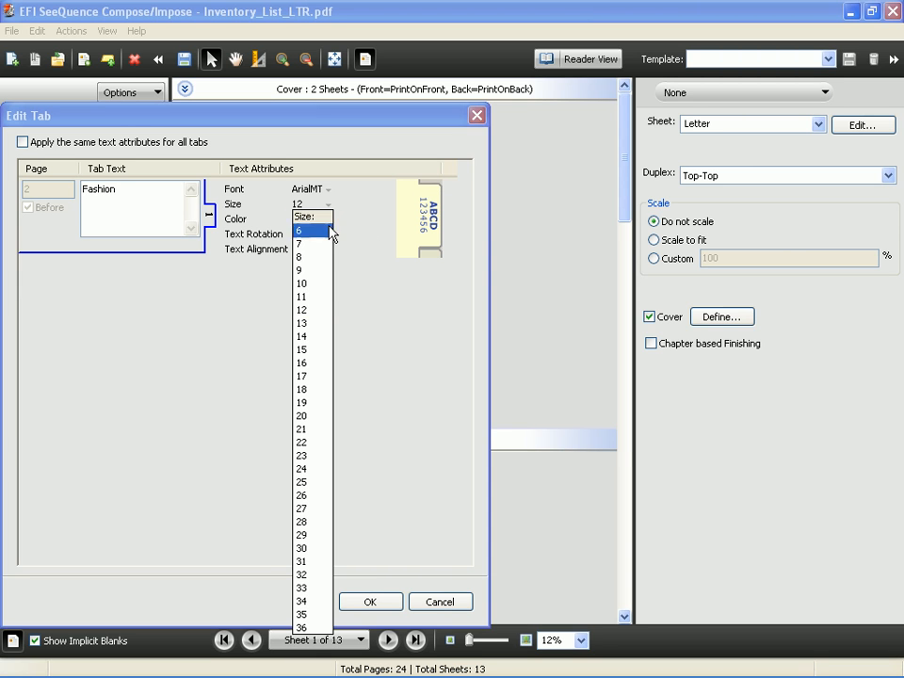
left_click(301, 283)
left_click(302, 222)
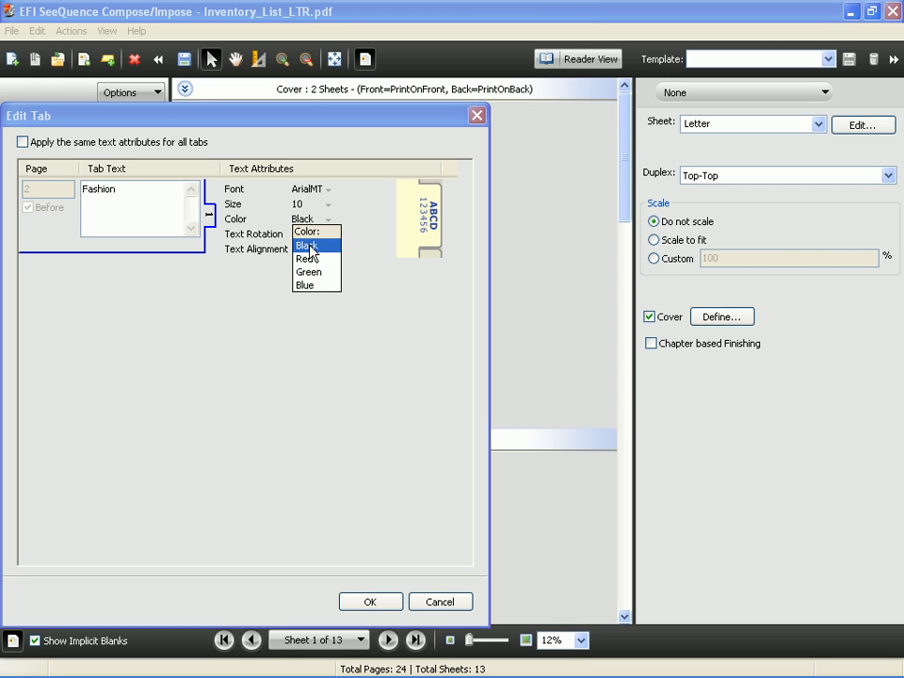
left_click(309, 246)
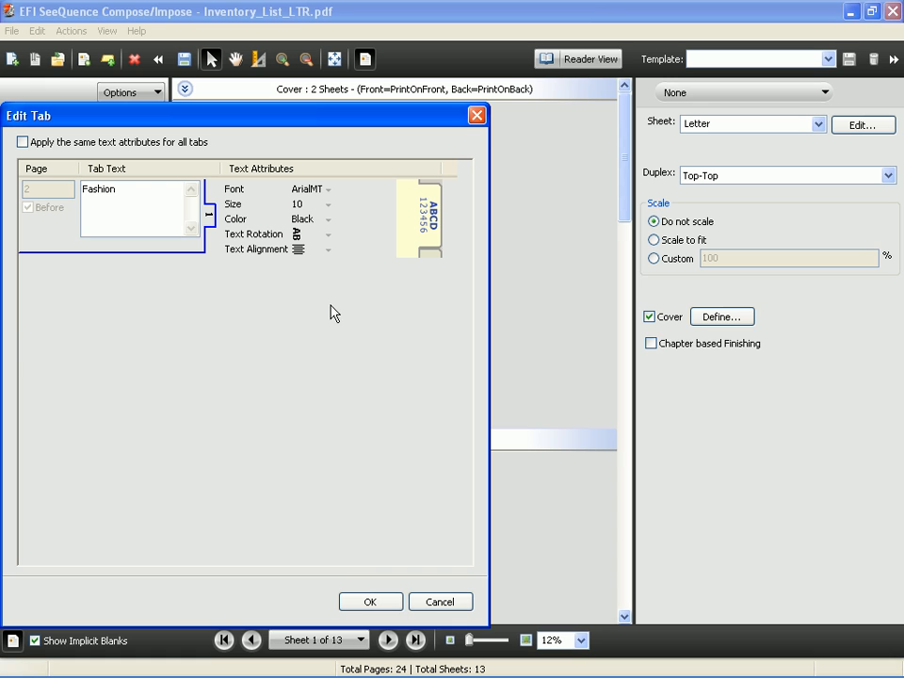
left_click(23, 143)
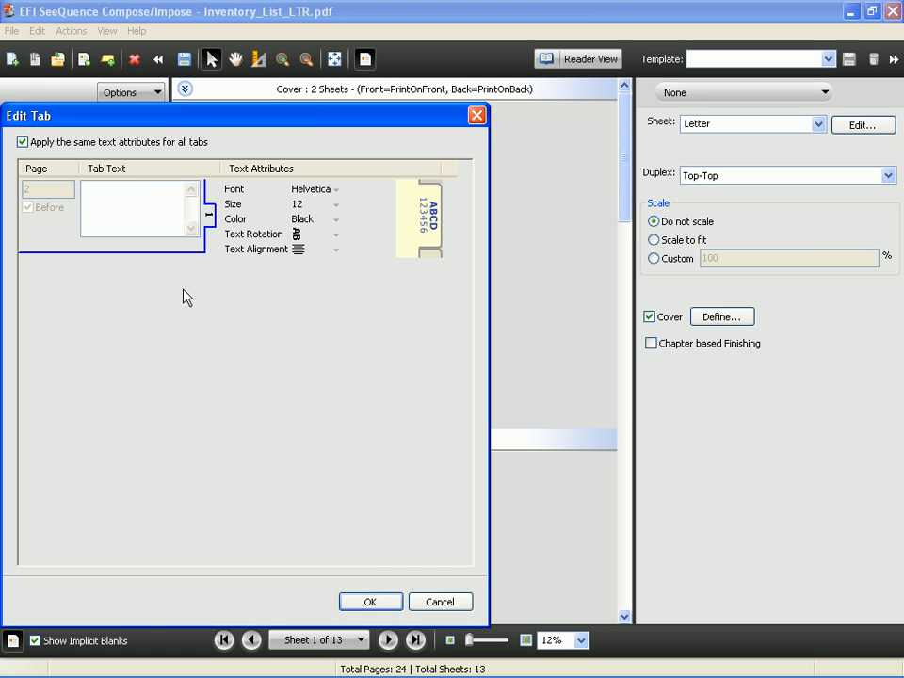
left_click(365, 603)
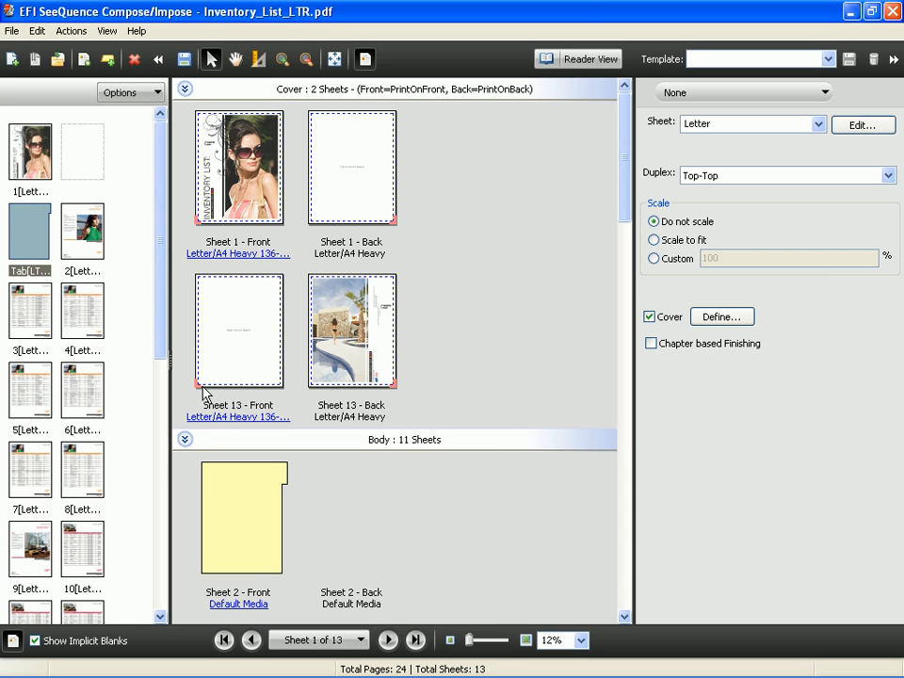
Insert a second tab before page 9.
left_click_drag(162, 324, 158, 431)
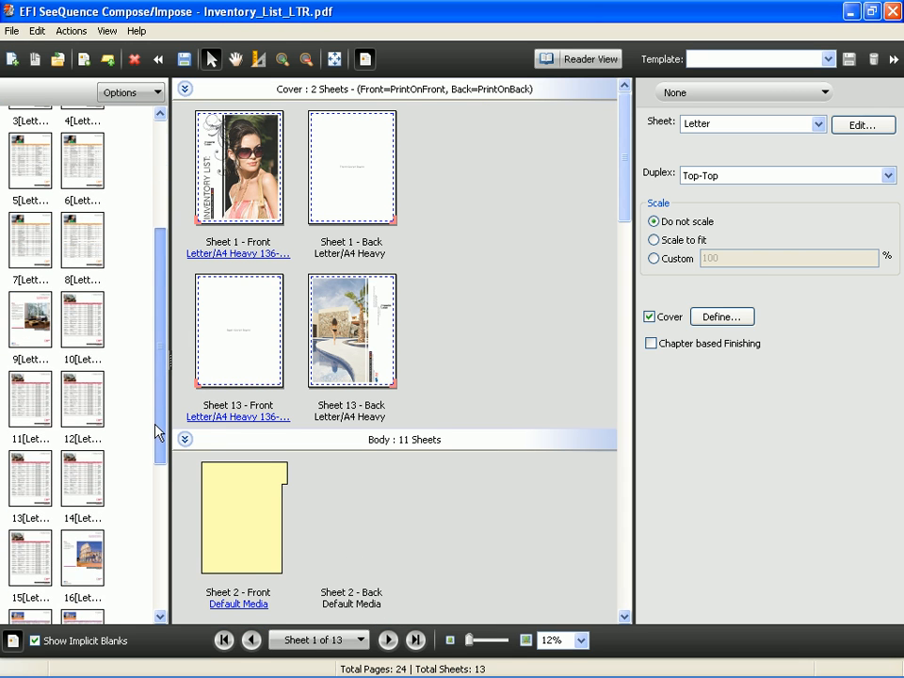
left_click(36, 316)
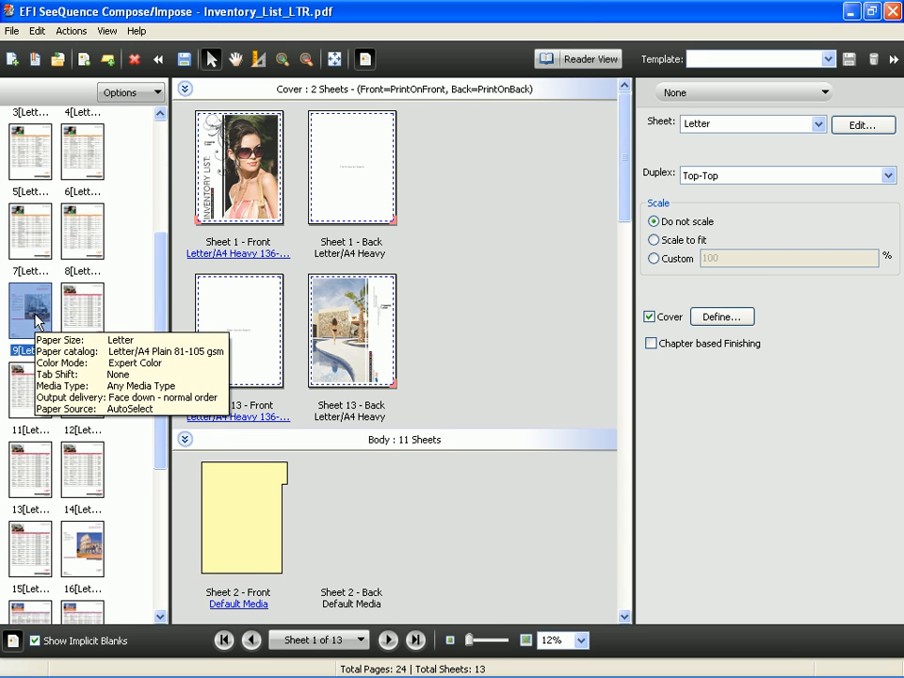
right_click(35, 316)
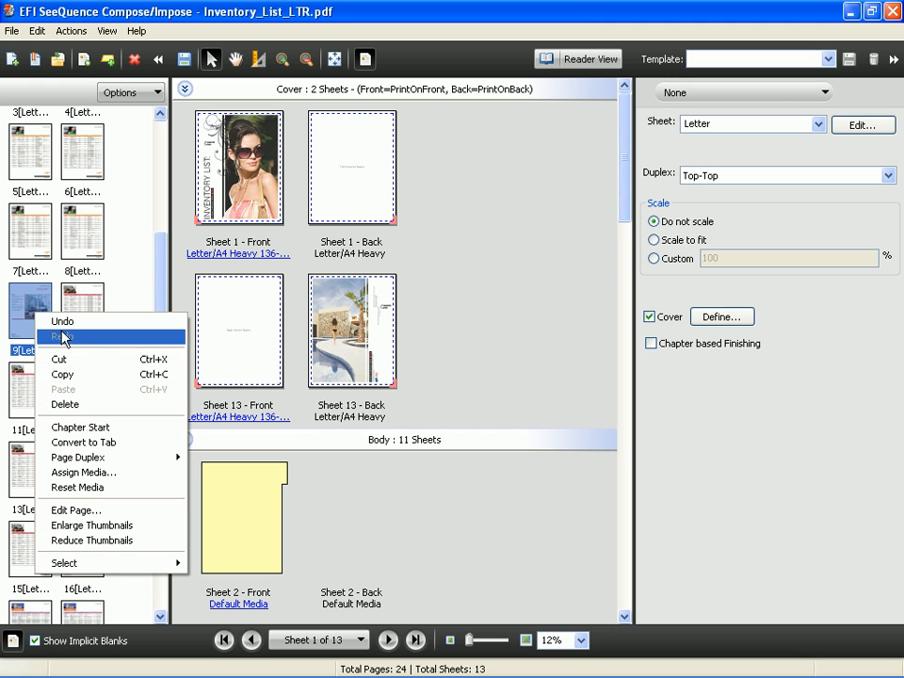
left_click(107, 58)
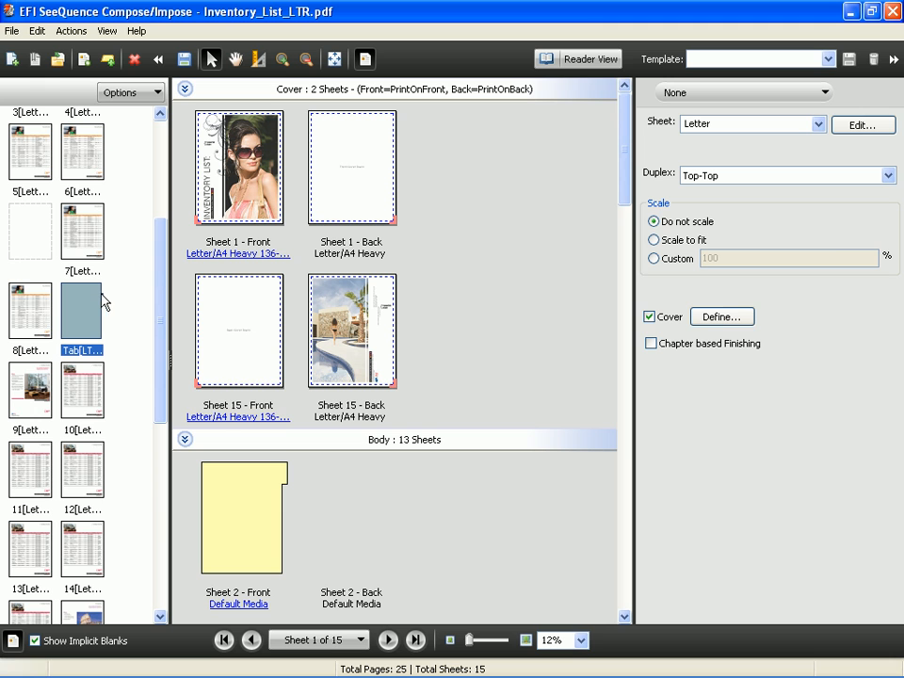
Enter Accessories as the tab text for the tab before page 9.
right_click(81, 323)
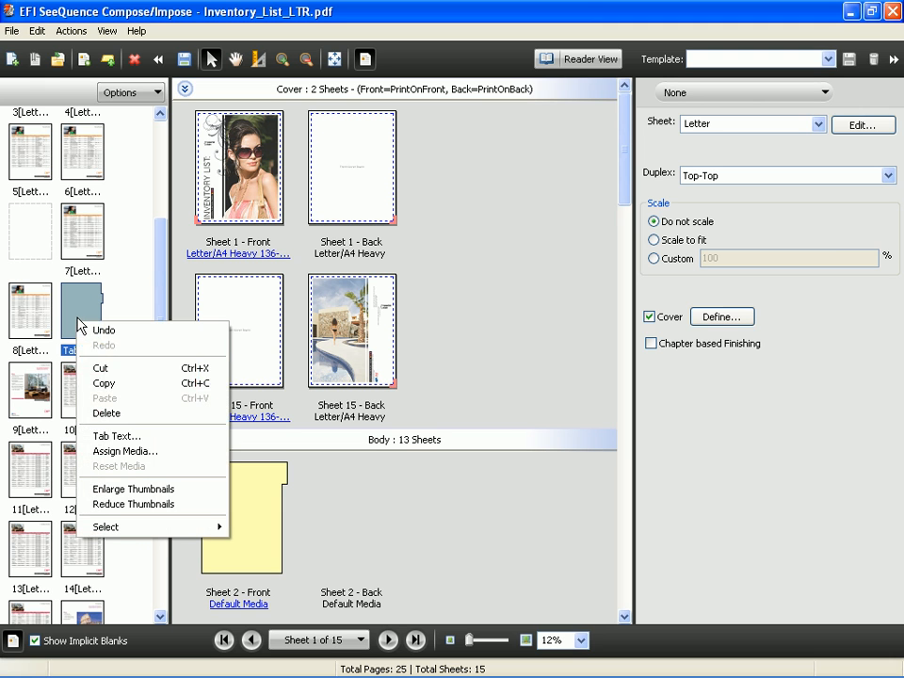
left_click(113, 435)
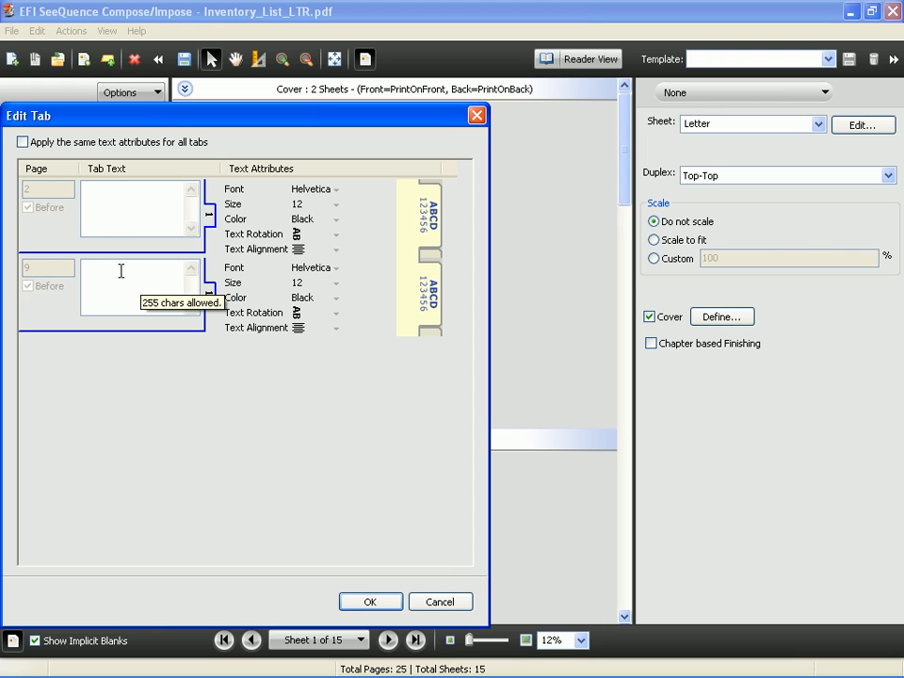
type("Accessories")
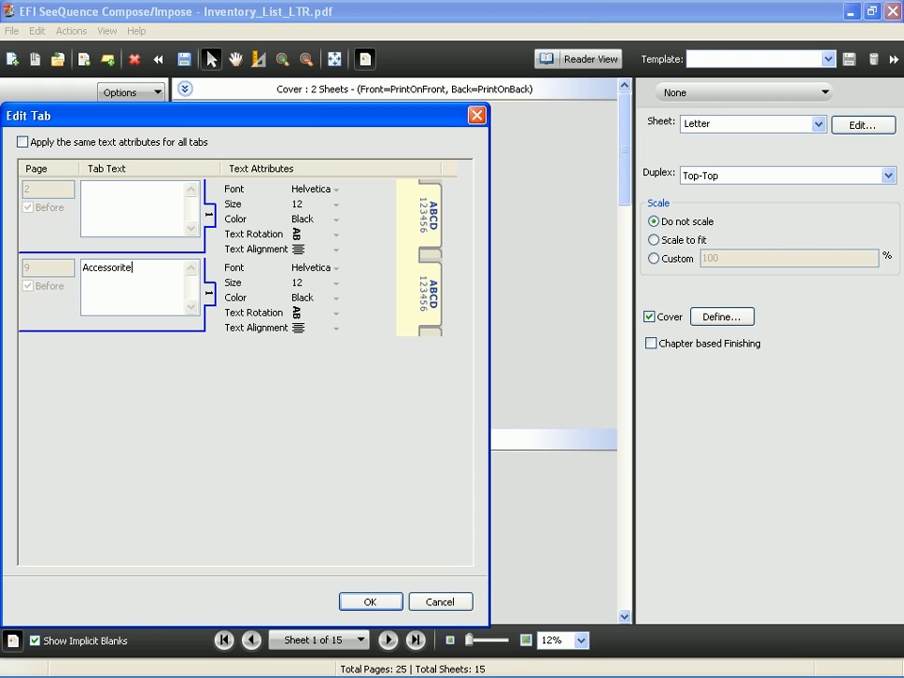
left_click(370, 601)
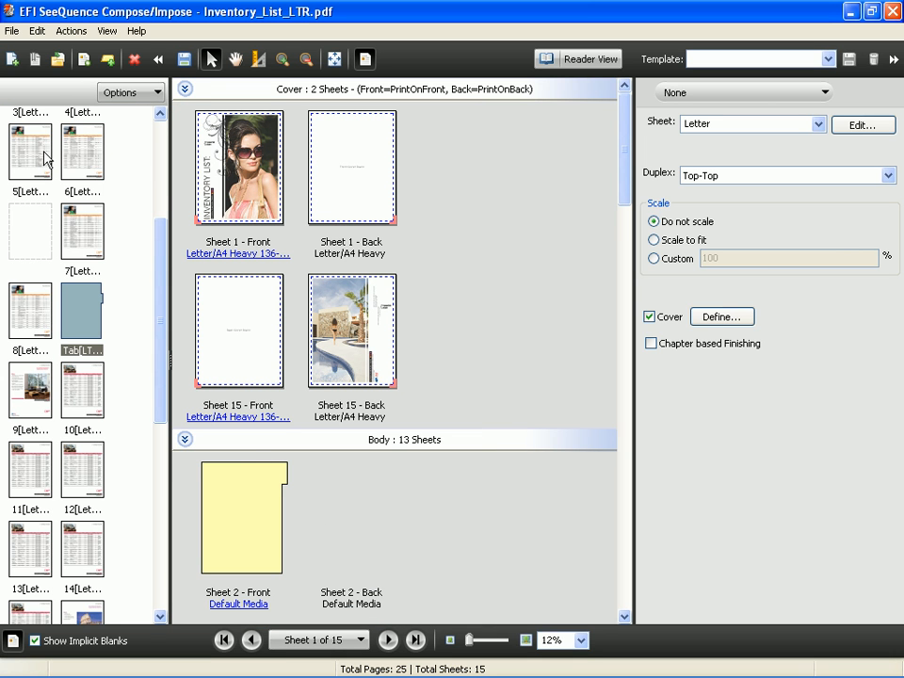
Insert a third tab before page 16, the page with the Colosseum picture.
left_click_drag(163, 365, 166, 460)
mouse_move(91, 395)
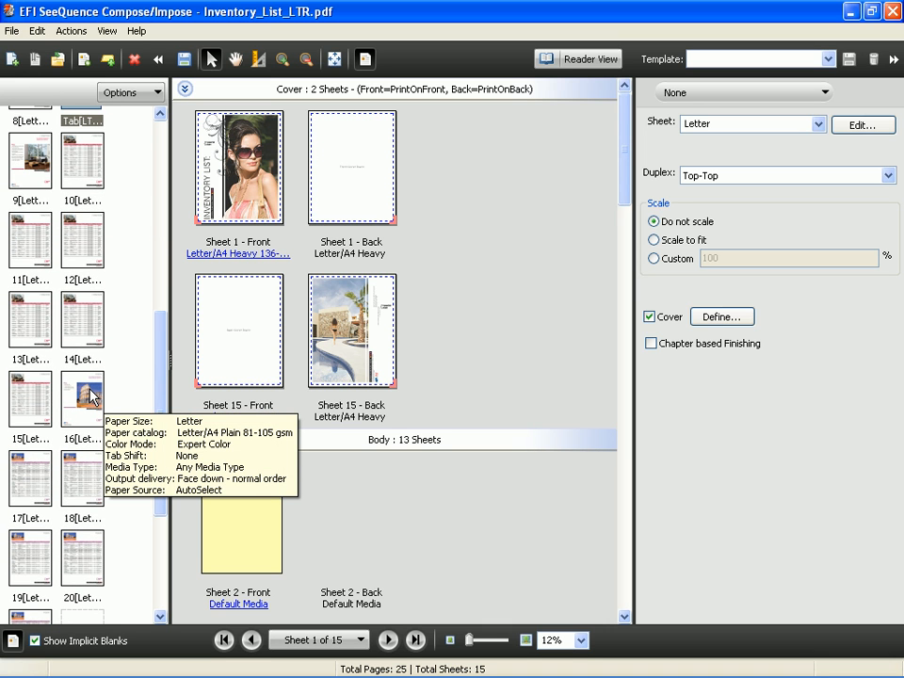
right_click(92, 395)
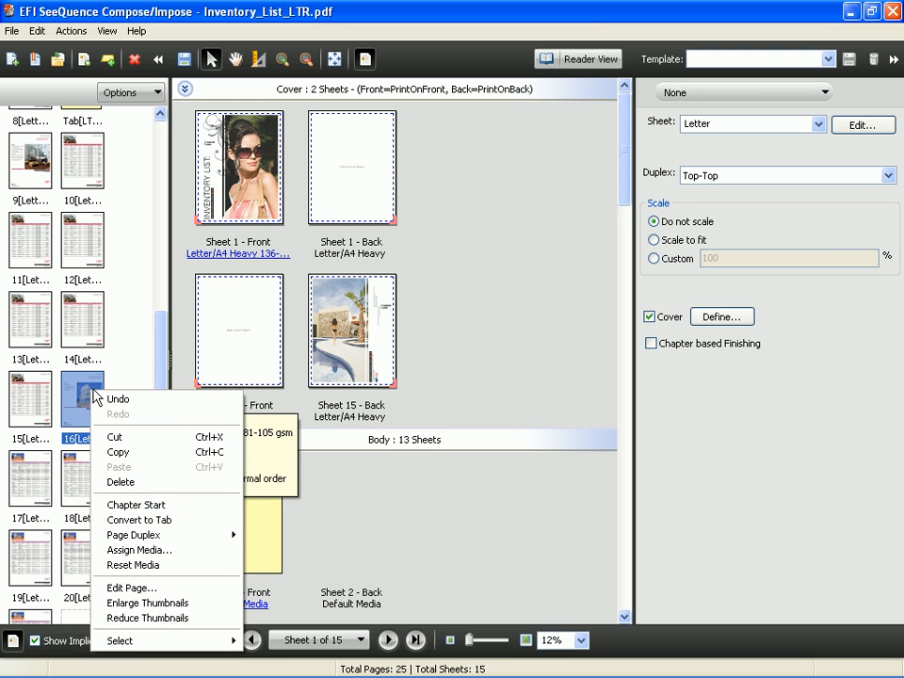
left_click(74, 120)
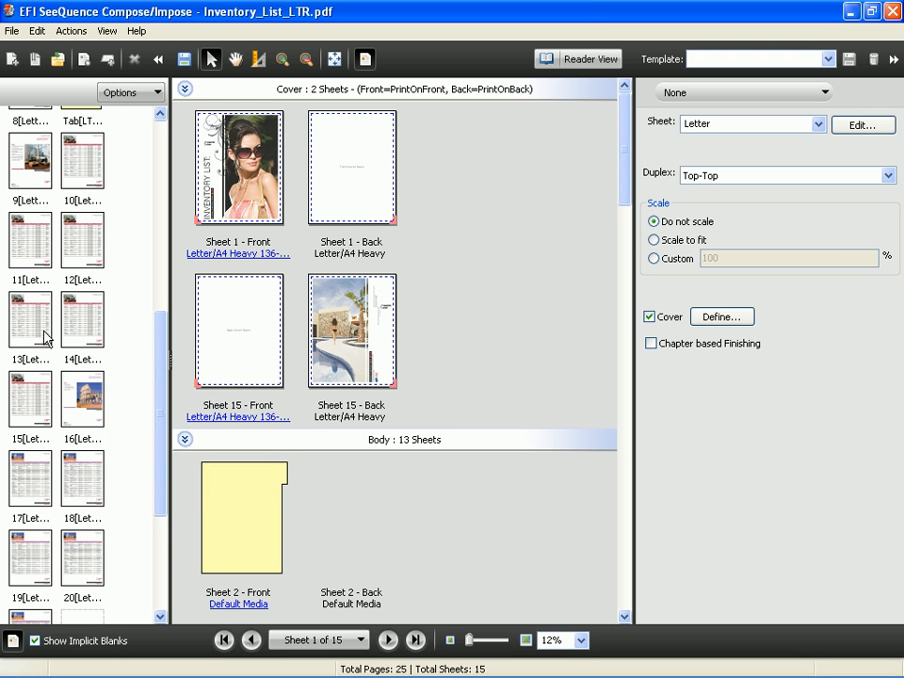
left_click(72, 377)
left_click(107, 59)
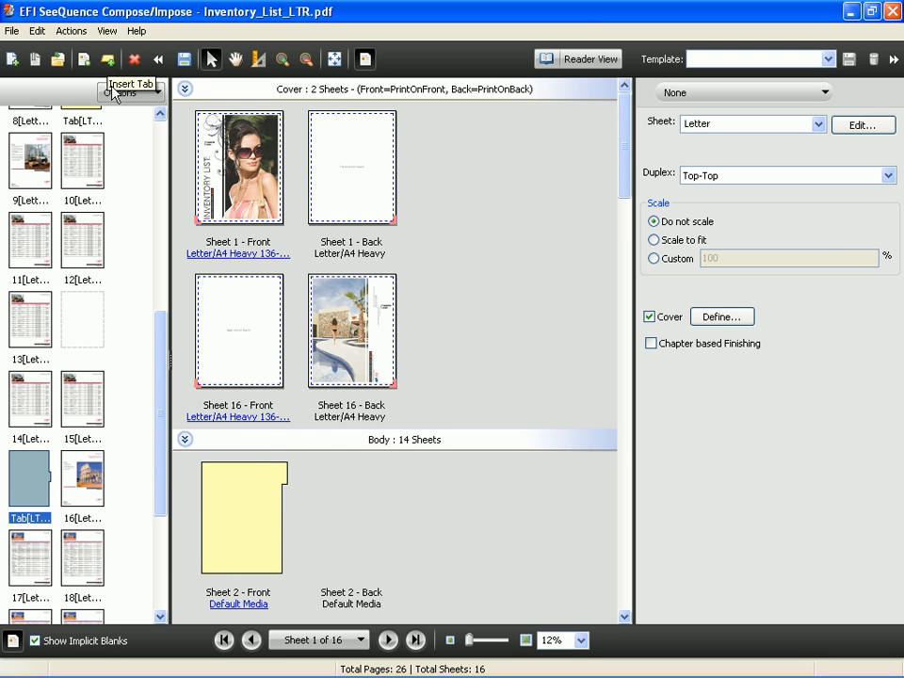
Set the tab text to Fashion for the tab before page 2 and Travel for the tab before page 16.
right_click(34, 470)
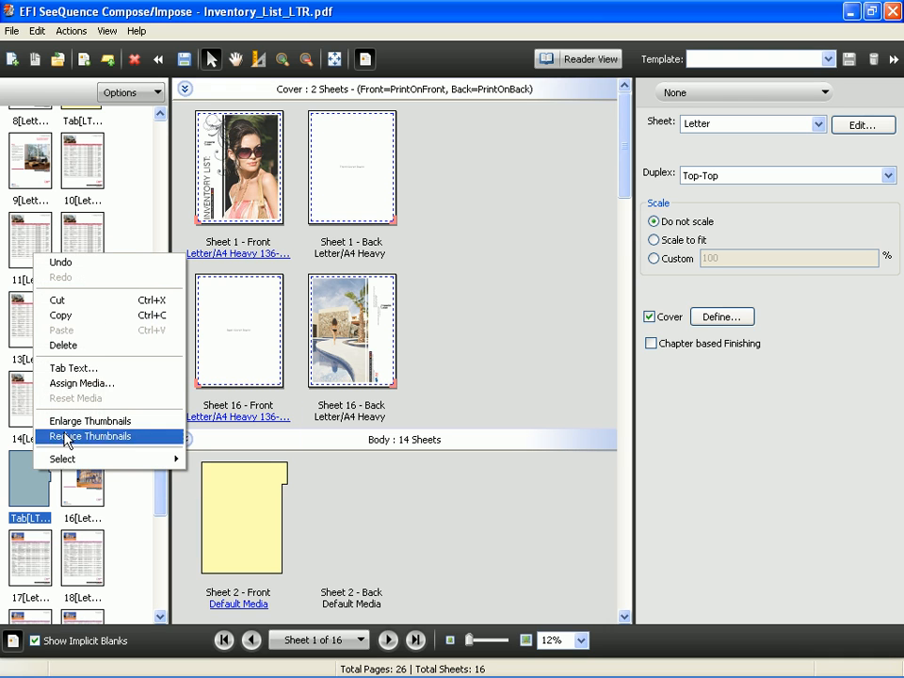
left_click(76, 368)
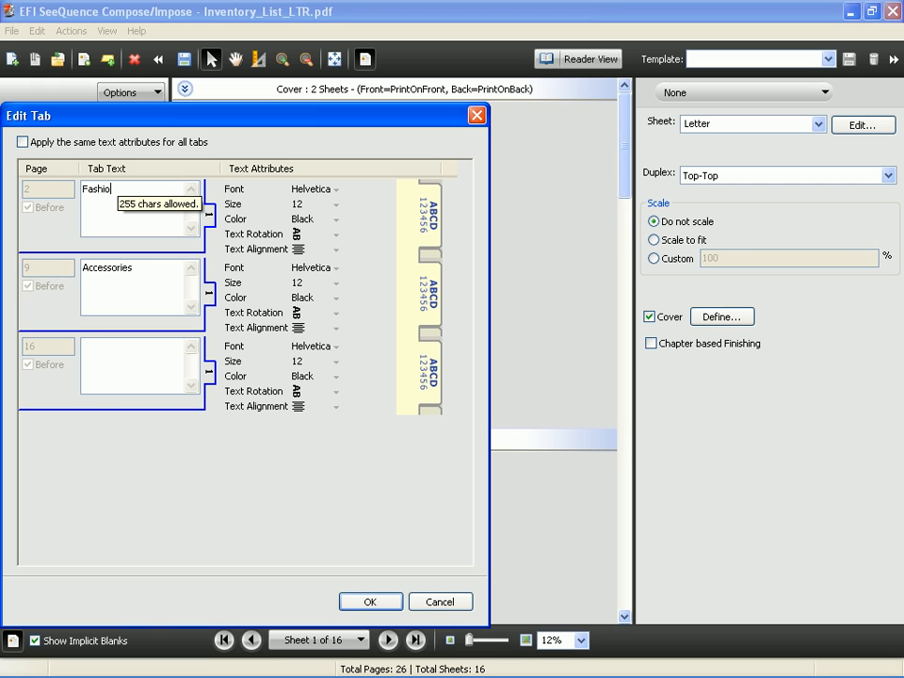
key("BackSpace")
type("E")
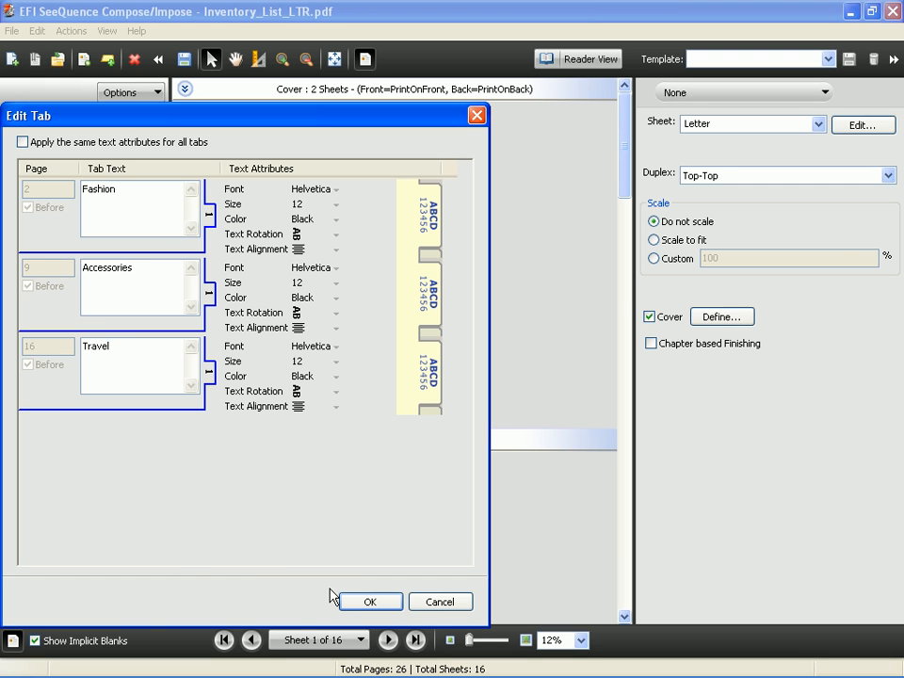
left_click(376, 601)
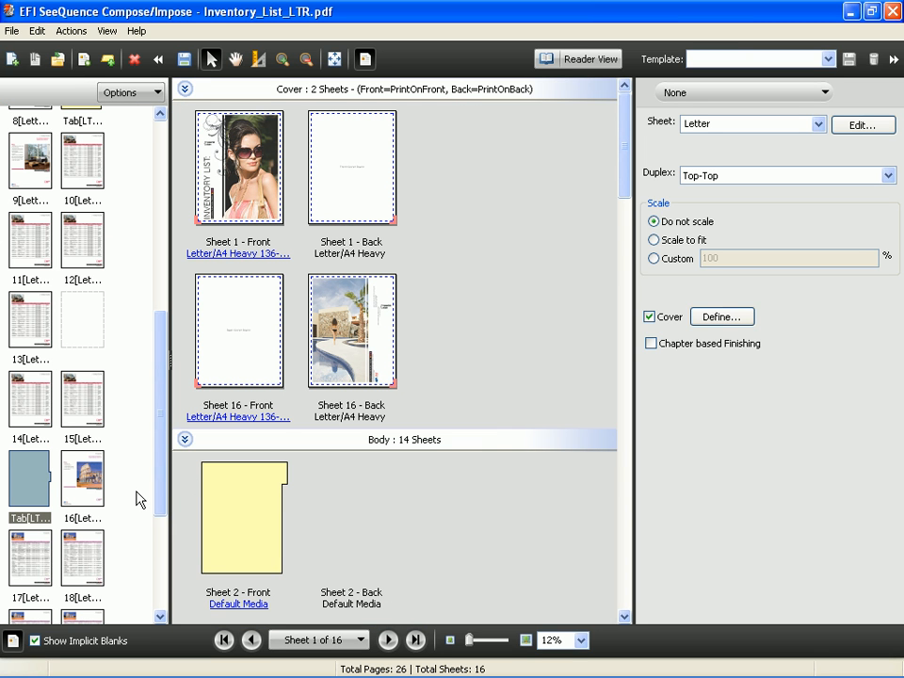
Save the document as a regular job named Invertory with Tabs and close it to return to Command WorkStation.
left_click(185, 59)
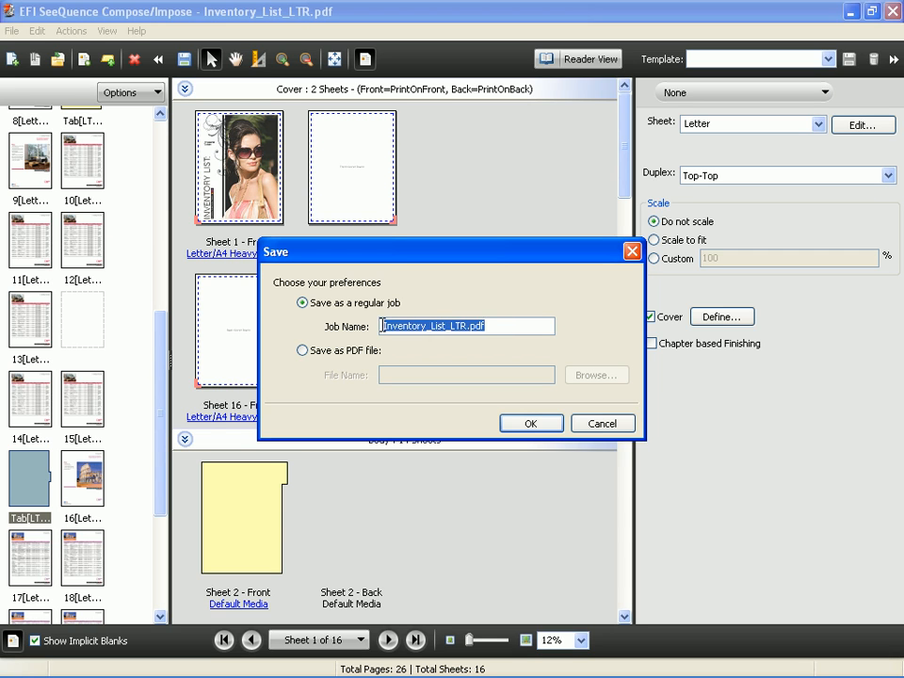
type("In")
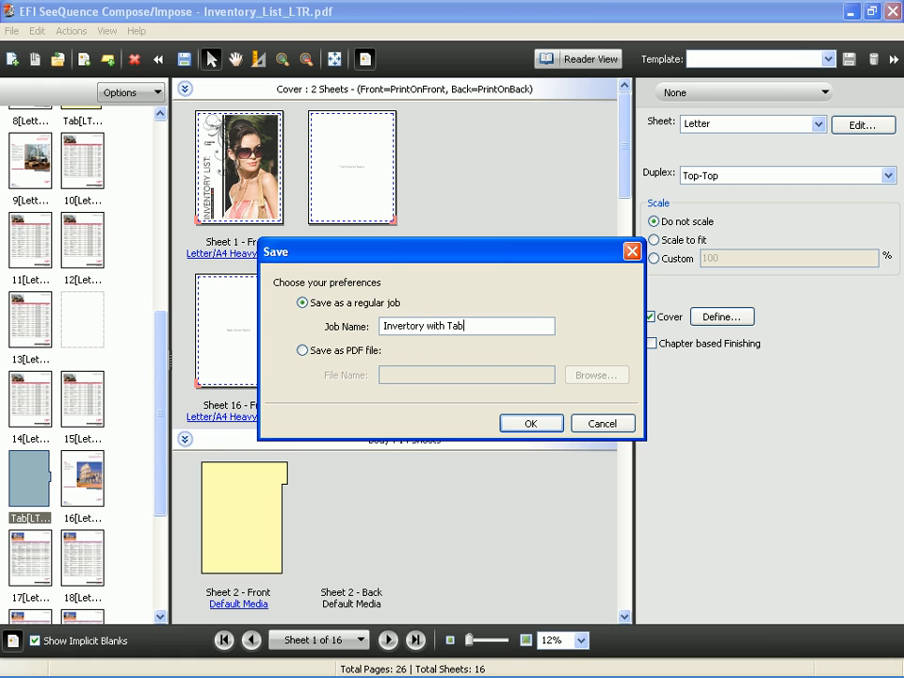
left_click(554, 424)
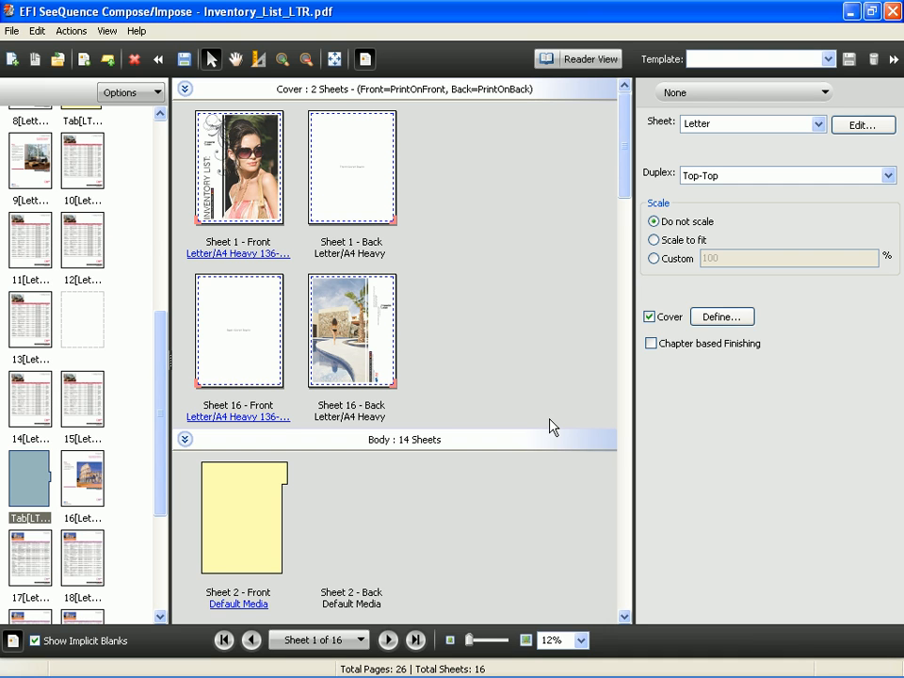
left_click(892, 11)
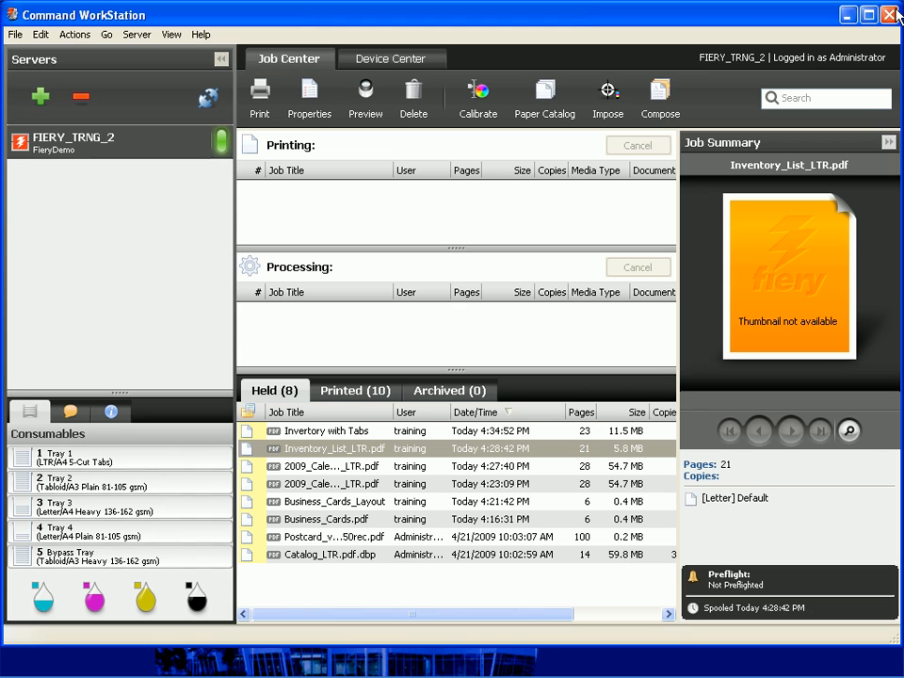